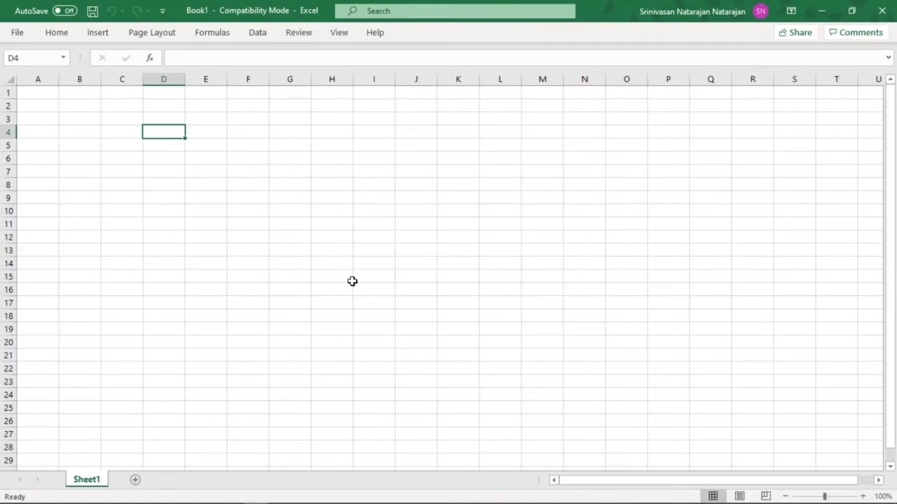
Enter the label "Settlement date" in cell A1
key(Left)
key(Left)
key(Left)
key(Up)
key(Up)
key(Up)
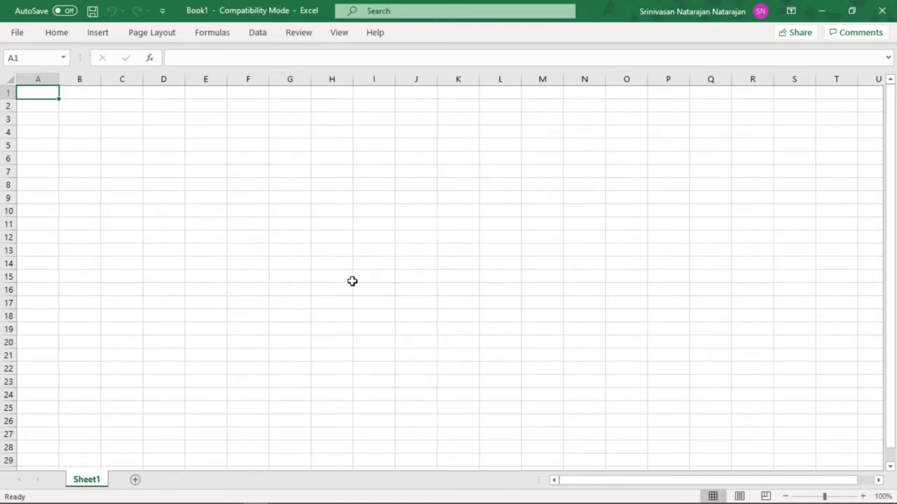
text(Settlemen)
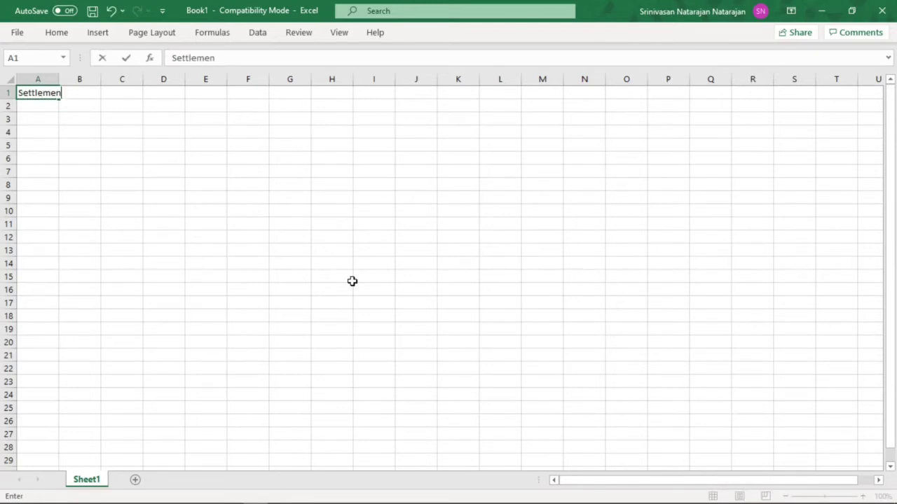
text(t date)
key(ctrl+Return)
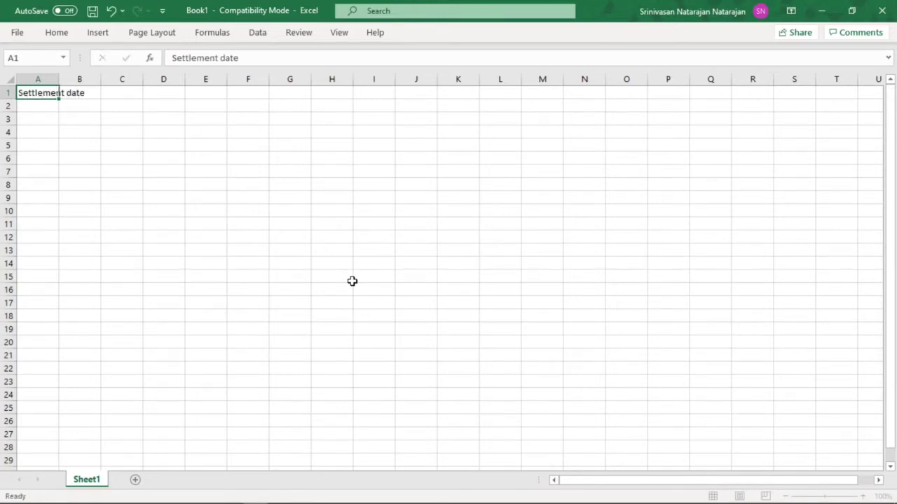
Add the labels "Maturity date" in cell A2 and "Coupon" in cell A3
key(Down)
text(Matur)
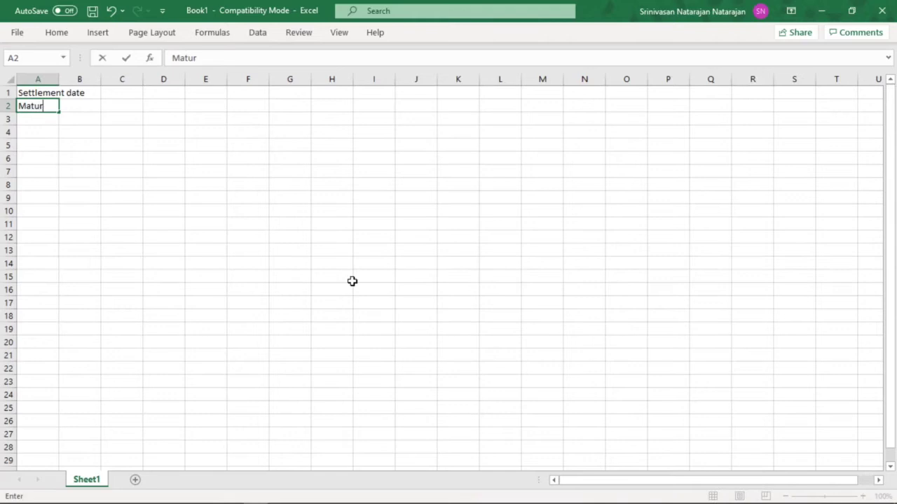
text(ity date)
key(Return)
text(Coupon)
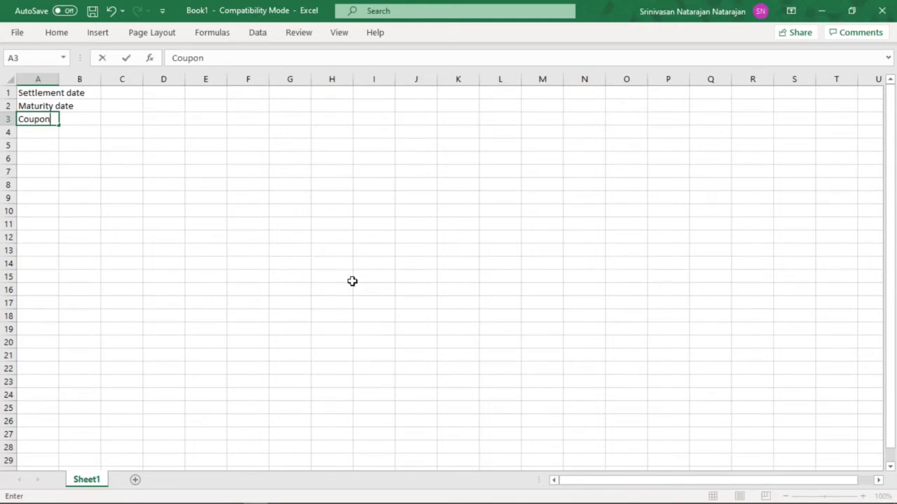
key(Return)
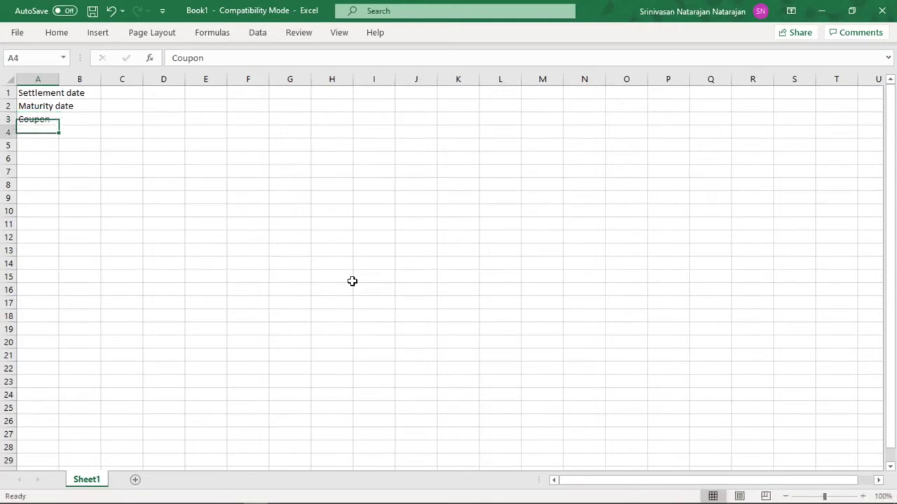
Add the labels "Yield" in A4 and "Redemption Value" in A5, and fit column A's width to its contents
text(Yi)
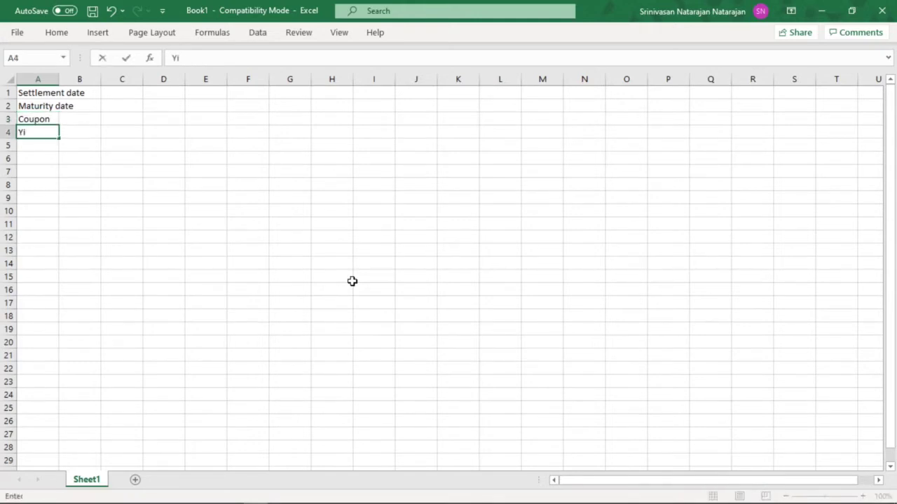
text(eld)
key(Return)
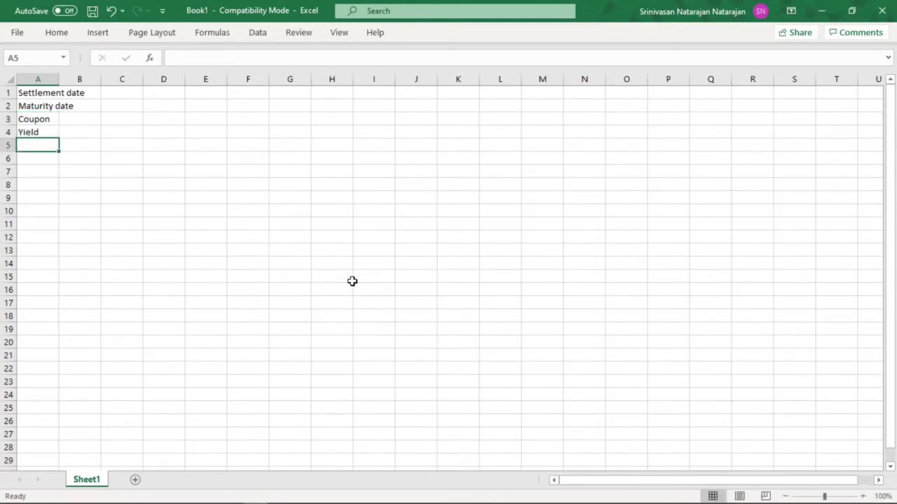
text(Redemp)
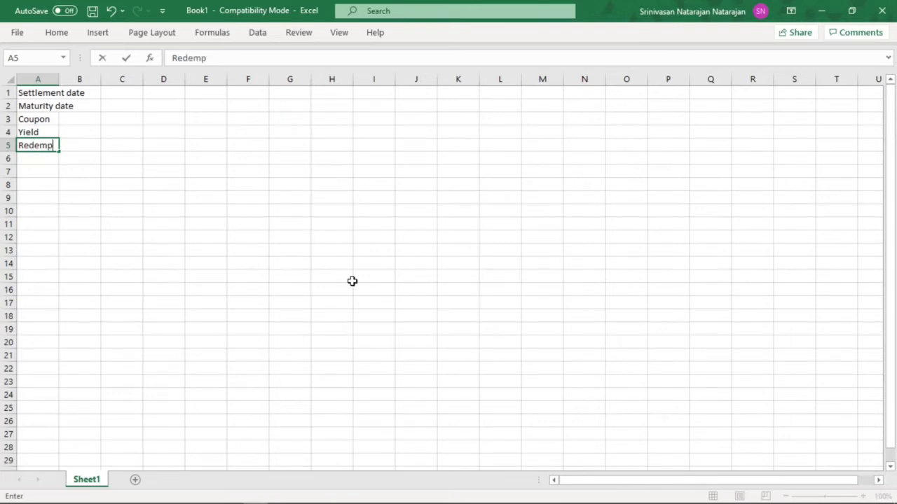
text(tion Value)
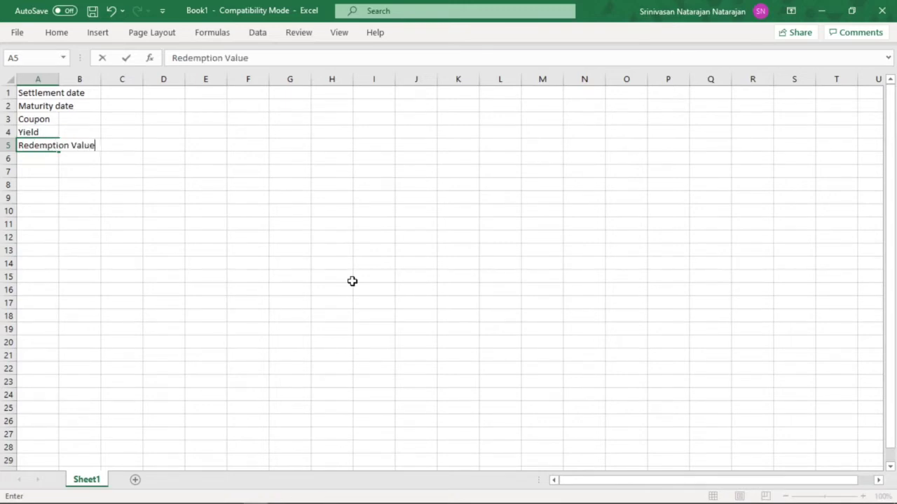
key(Return)
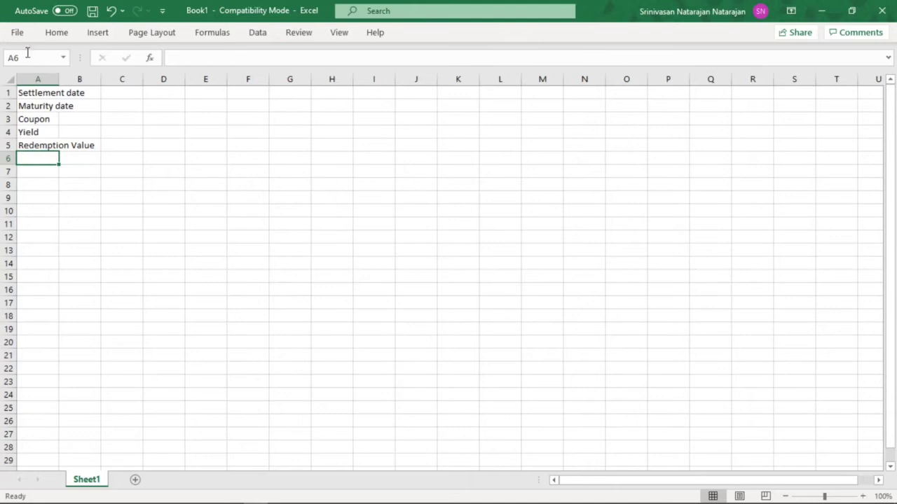
double_click(56, 78)
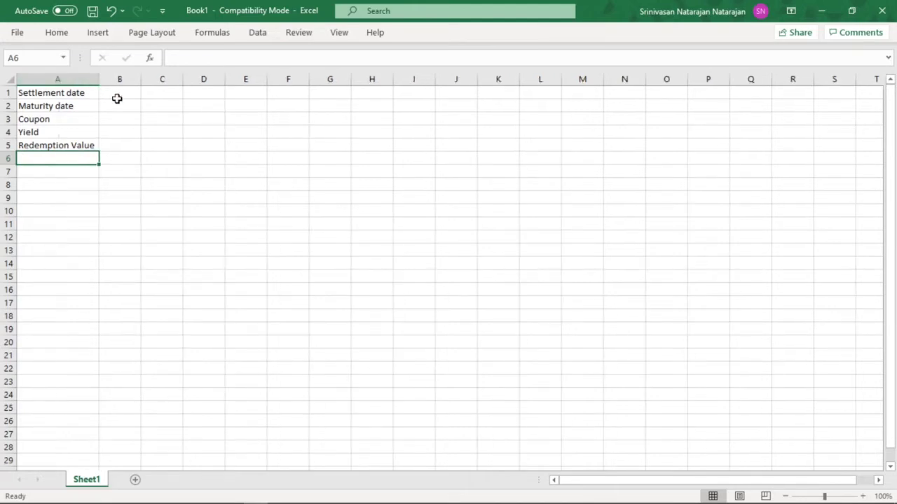
Fill in the settlement date in B1 with =today() and the maturity date in B2 with 14-08-2025
click(121, 93)
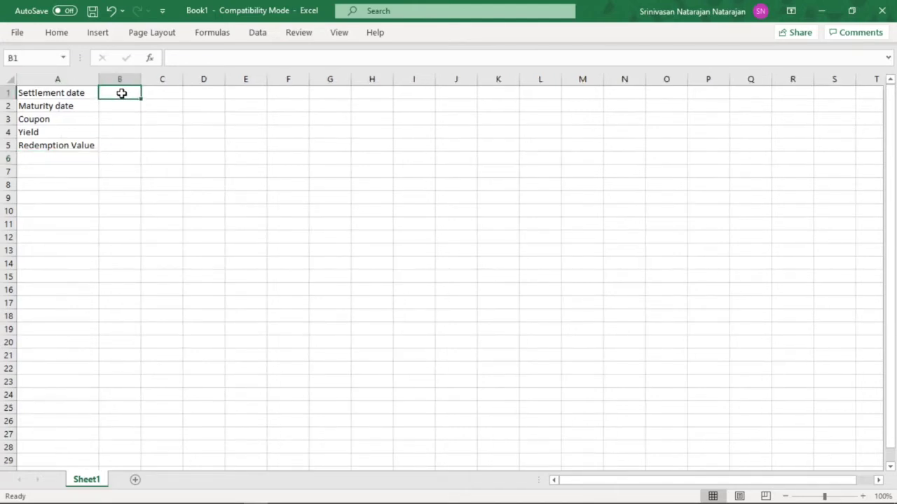
text(=to)
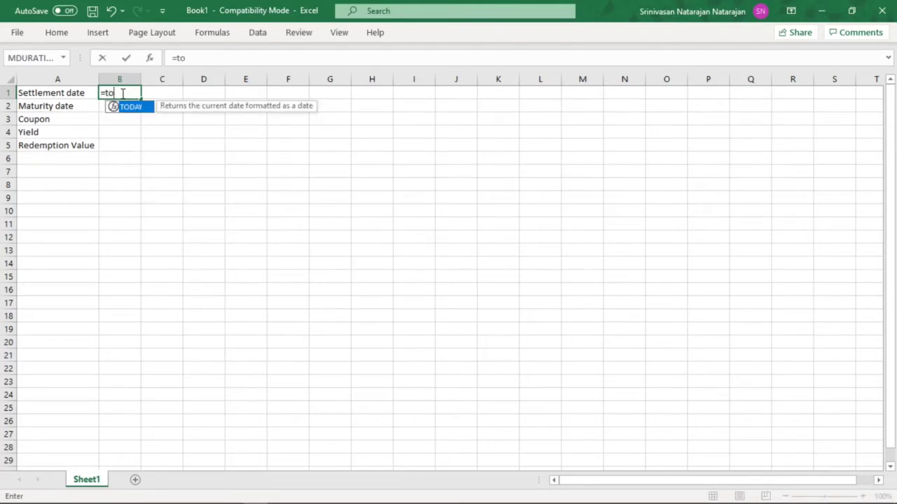
text(day())
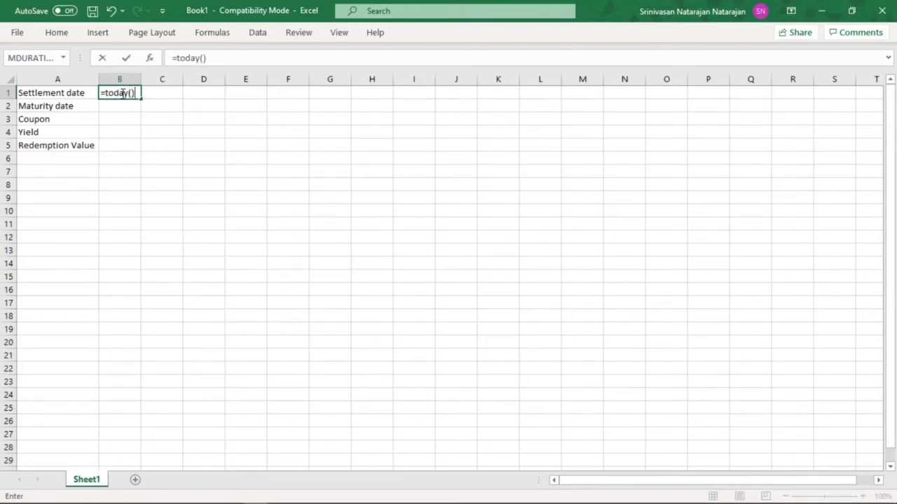
key(Return)
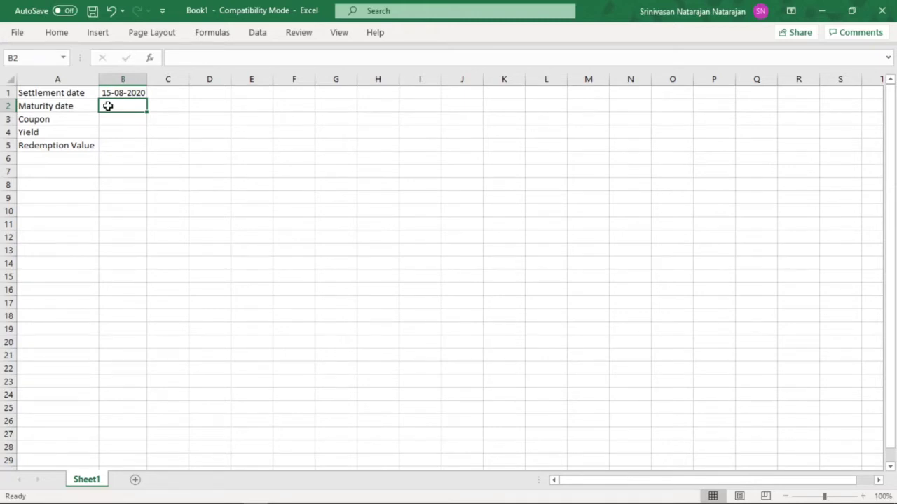
text(14-0)
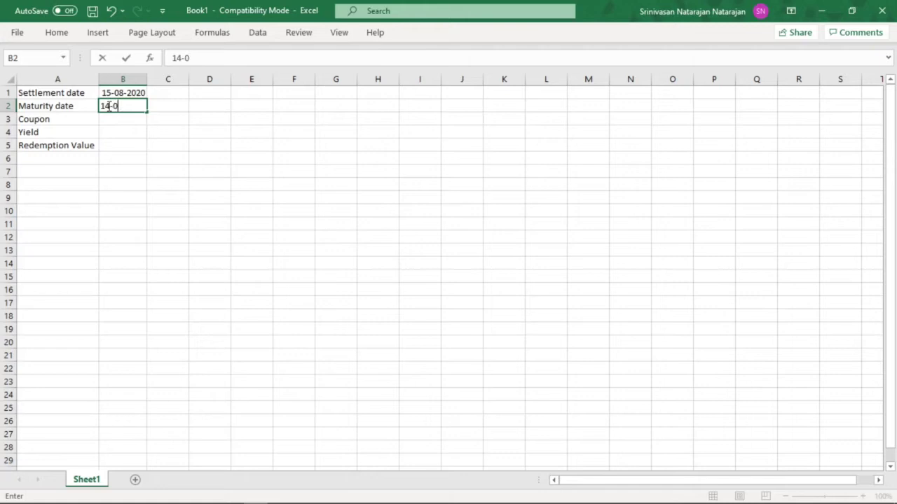
text(8-2025)
key(Return)
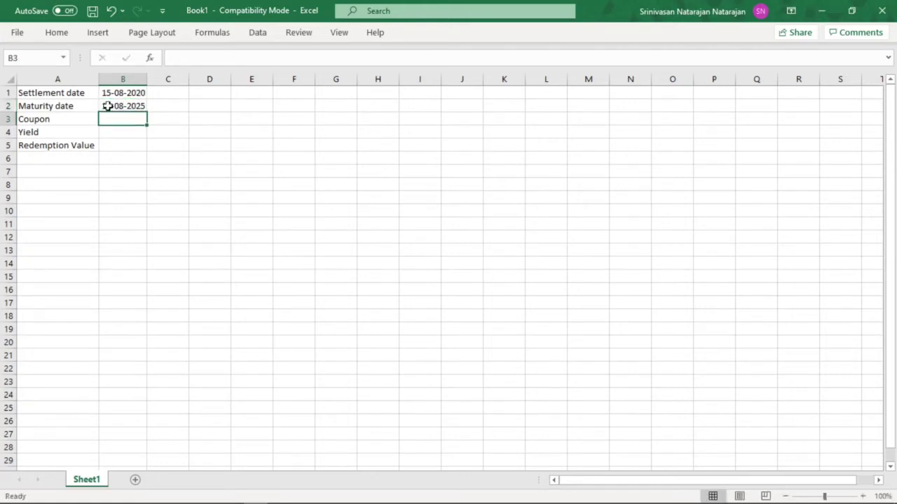
Enter a coupon of 0.10 in B3, a yield of 0.12 in B4 and a redemption value of 100 in B5
text(0.10)
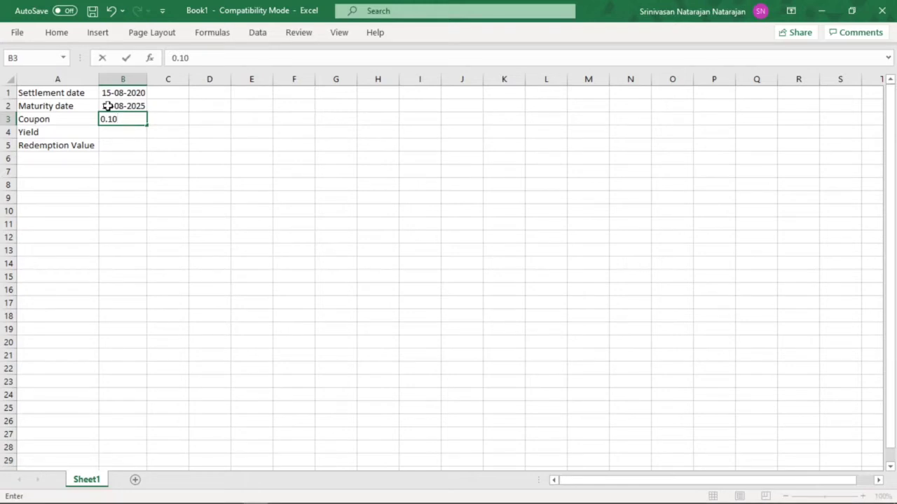
key(Return)
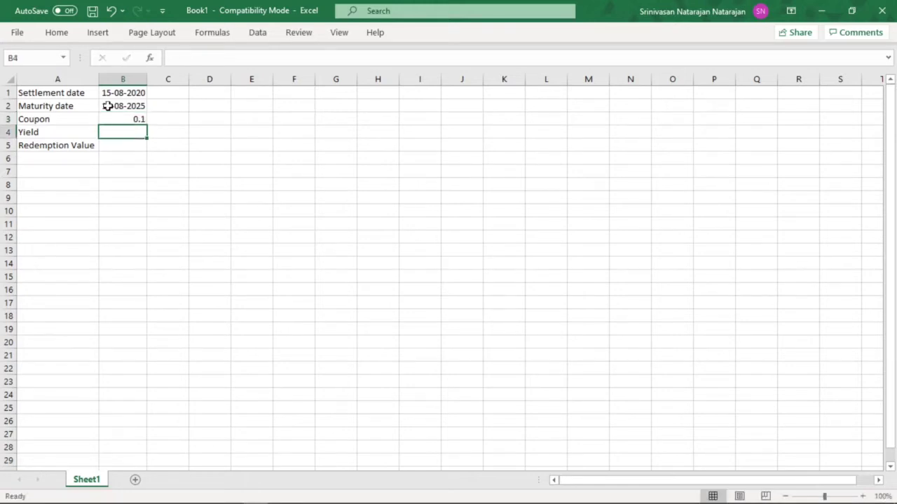
text(0.12)
key(Return)
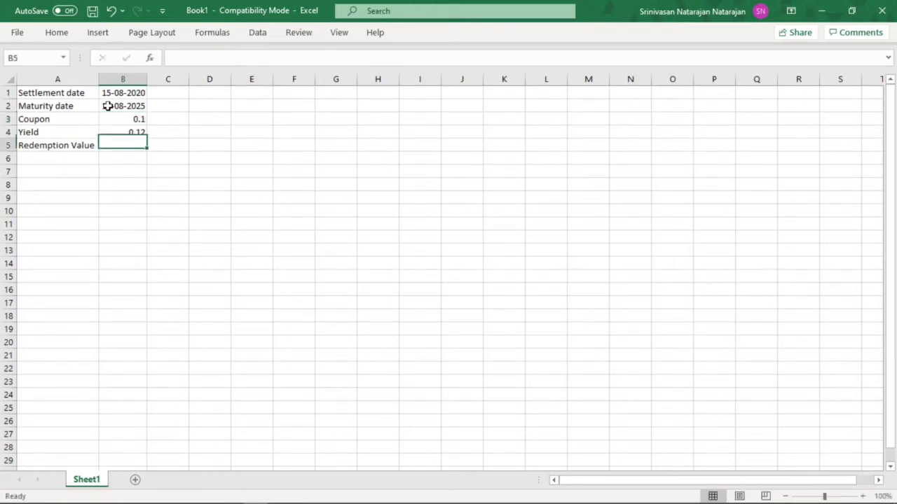
text(100)
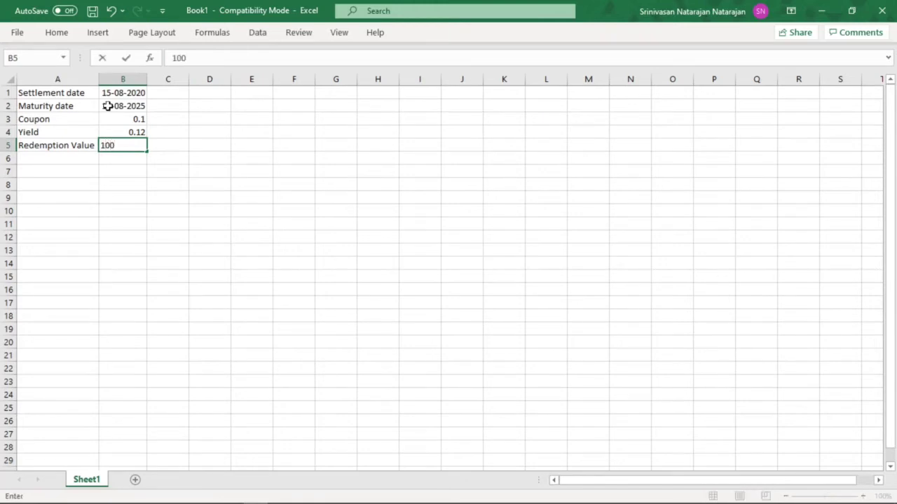
key(Return)
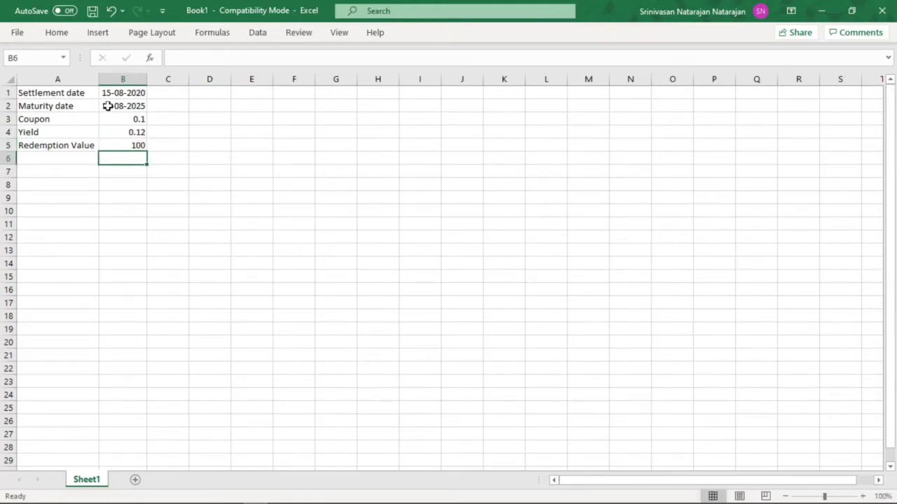
Enter the label "Duration" in cell A7
key(Down)
key(Left)
text(Duration)
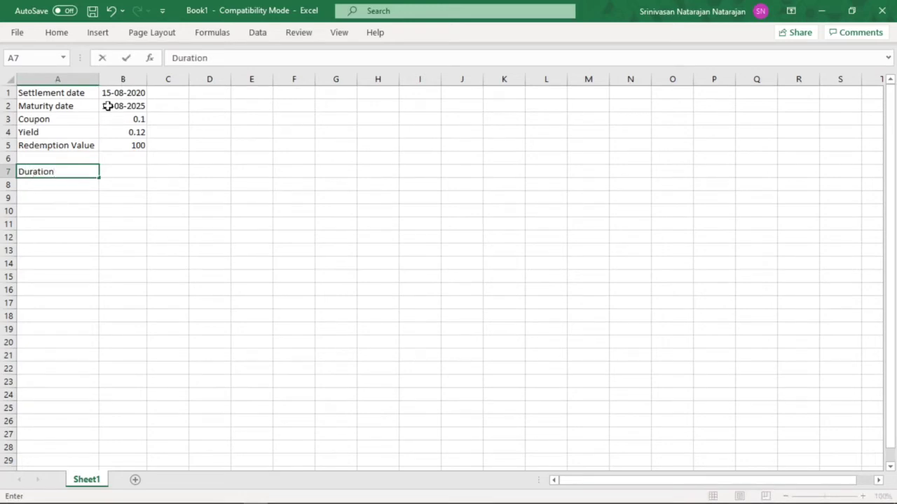
key(Return)
Insert the financial function DURATION in cell B7
key(Up)
key(Right)
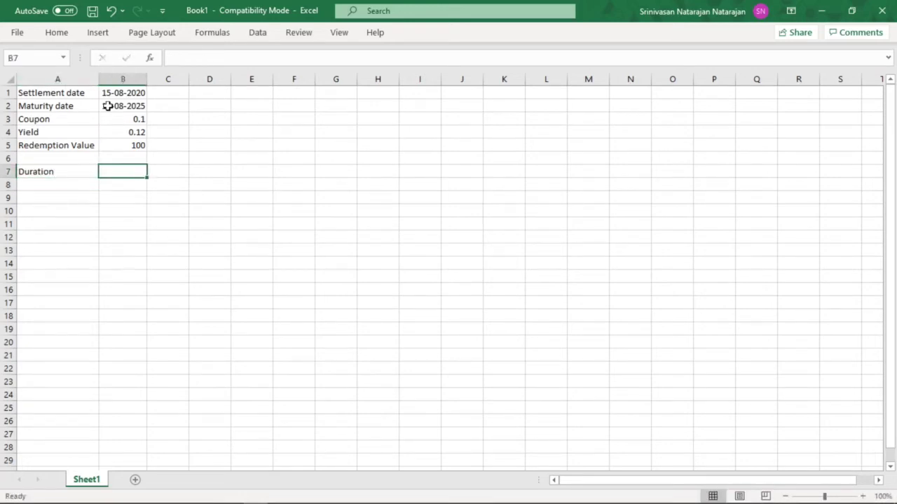
click(205, 35)
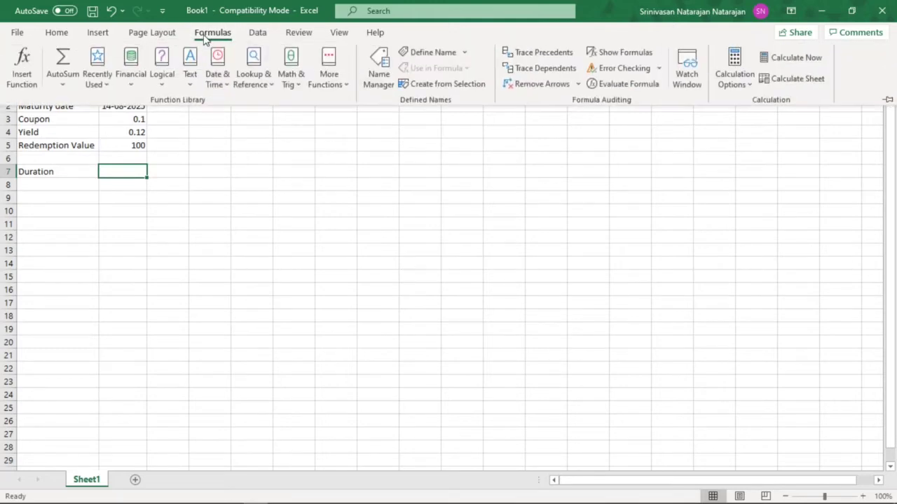
click(129, 83)
drag(221, 158, 222, 215)
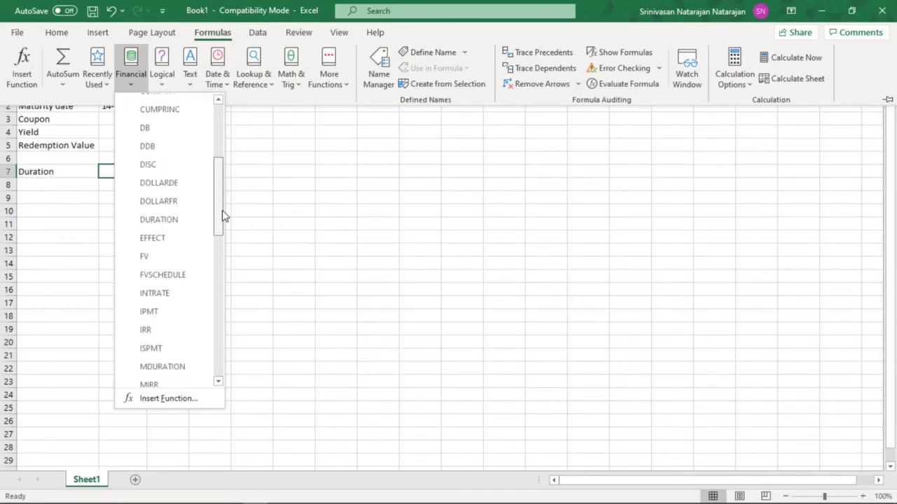
click(160, 219)
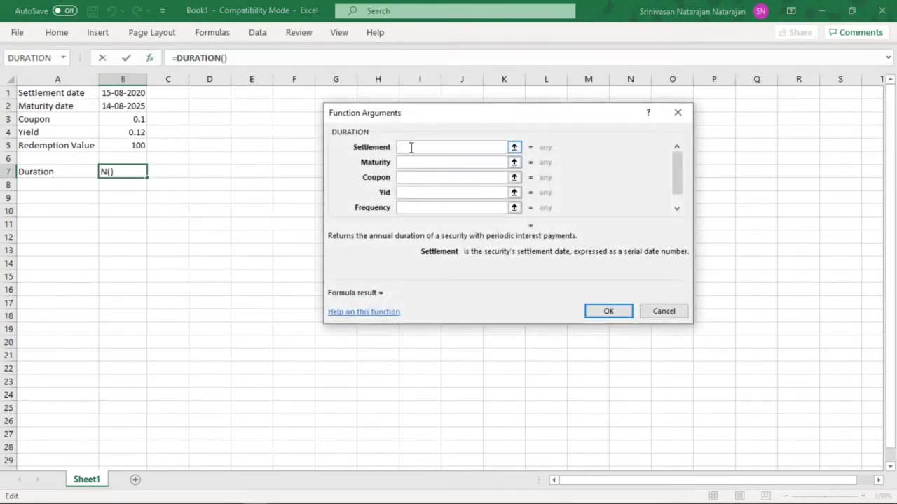
Complete the DURATION arguments with settlement B1, maturity B2, coupon B3, yield B4 and a frequency of 1
click(122, 92)
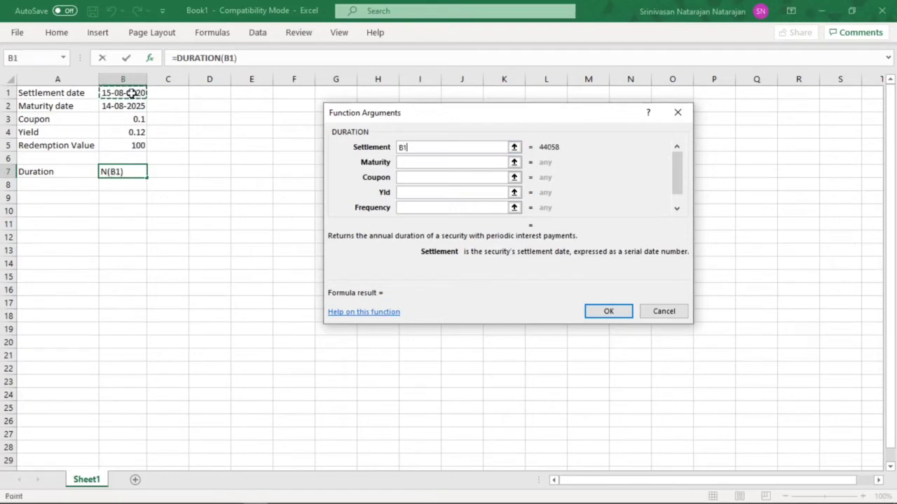
click(407, 162)
click(133, 106)
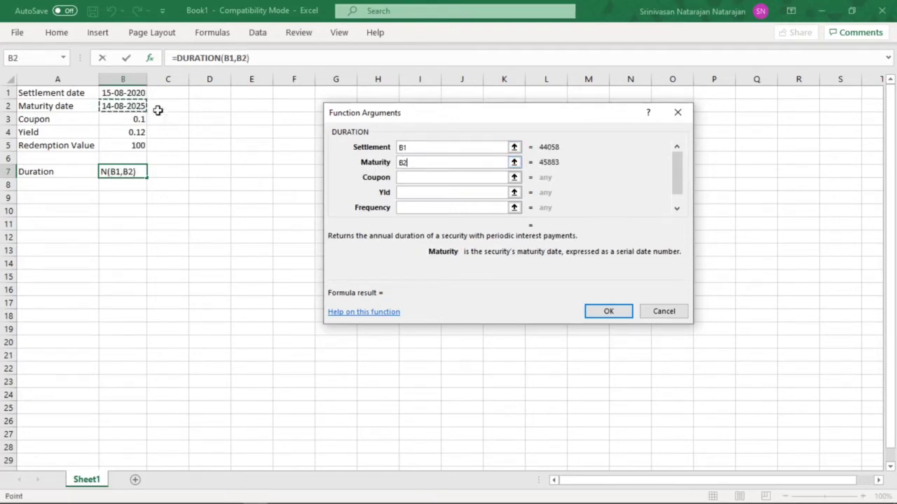
click(401, 176)
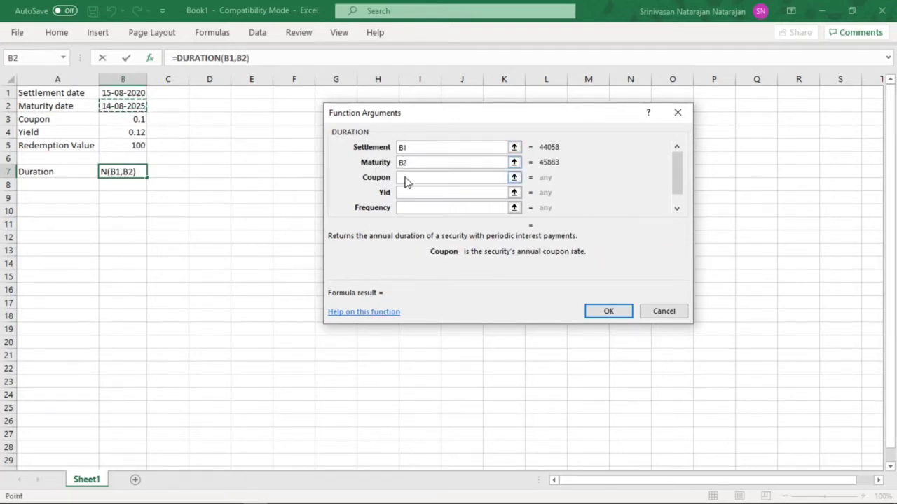
click(135, 119)
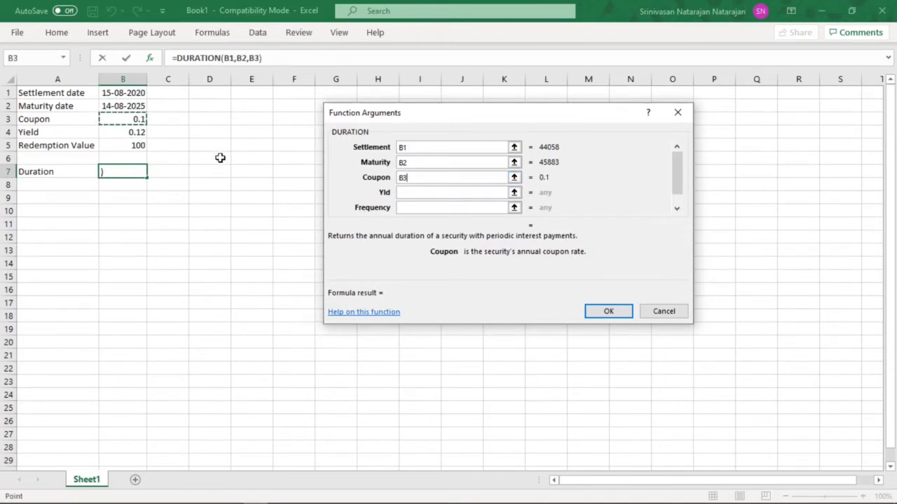
click(408, 193)
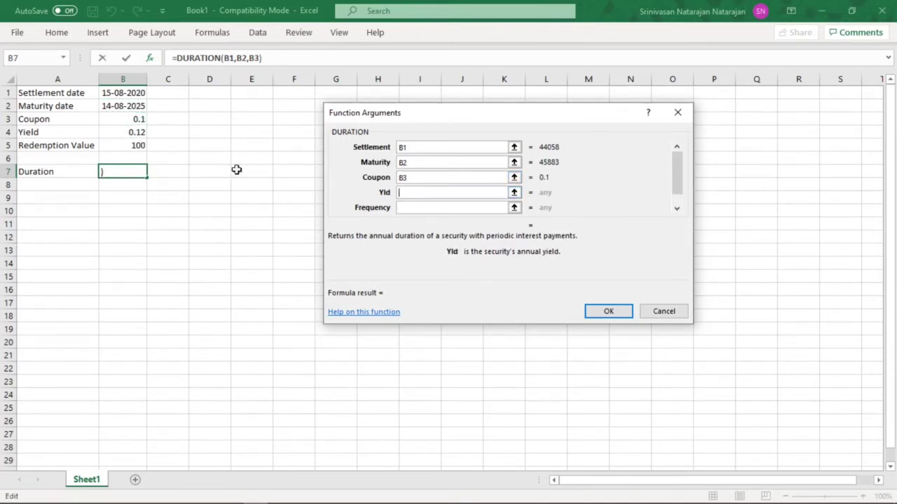
click(137, 133)
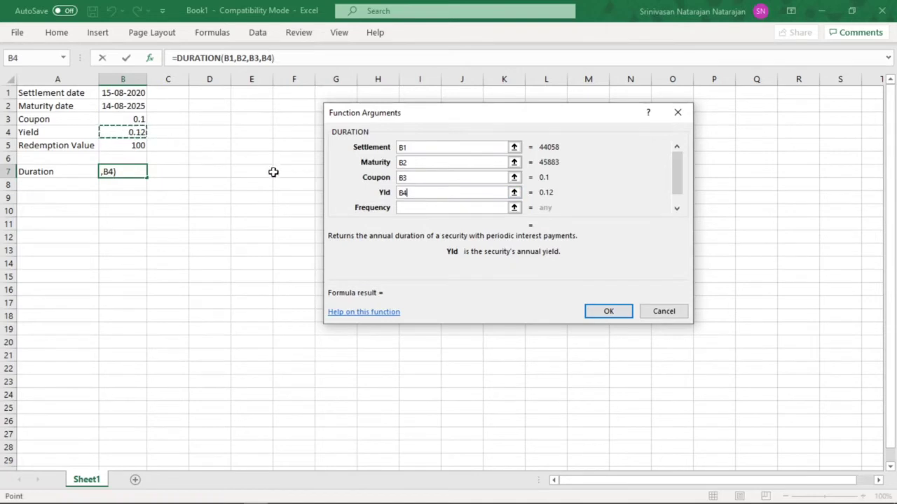
click(407, 207)
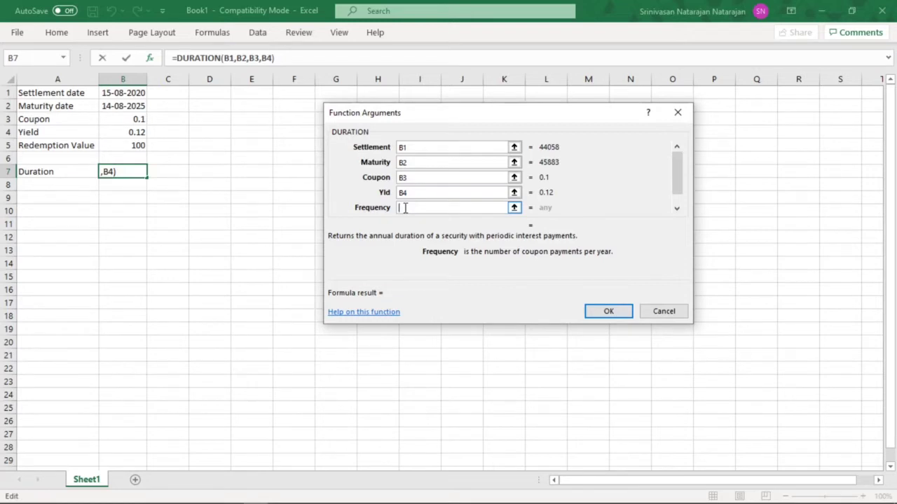
text(1)
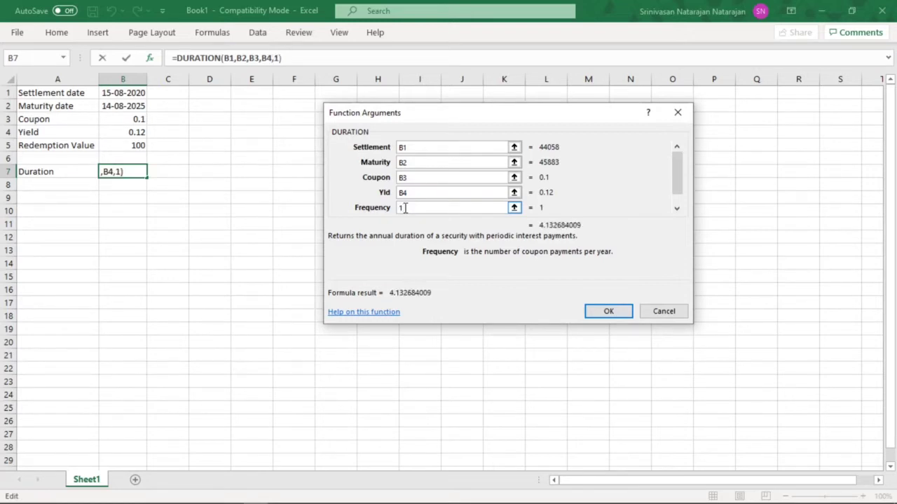
click(616, 312)
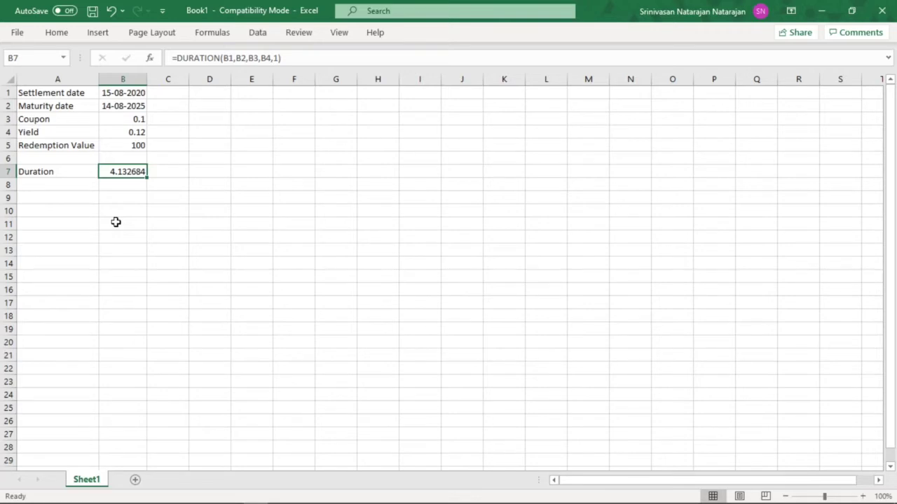
Enter the label "Modified duration" in cell A8
key(Down)
key(Left)
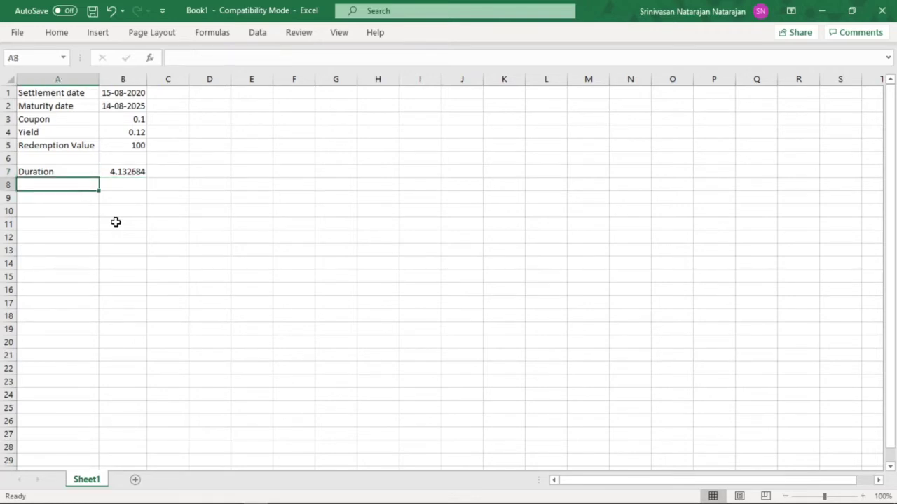
text(Modi)
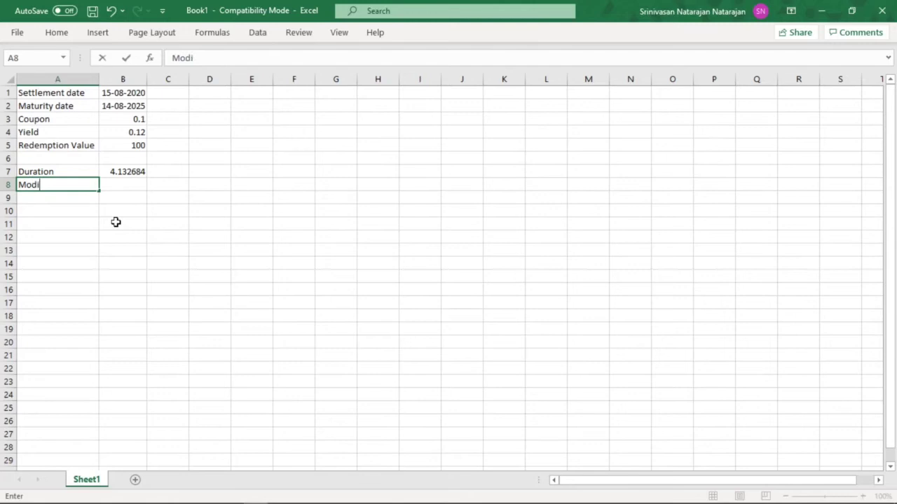
text(fied duration)
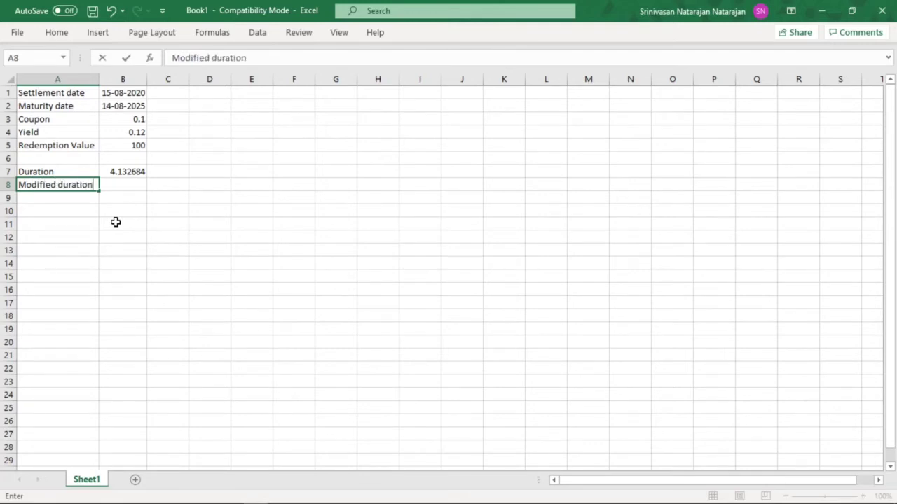
key(Return)
Insert the financial function MDURATION in cell B8
key(Up)
key(Right)
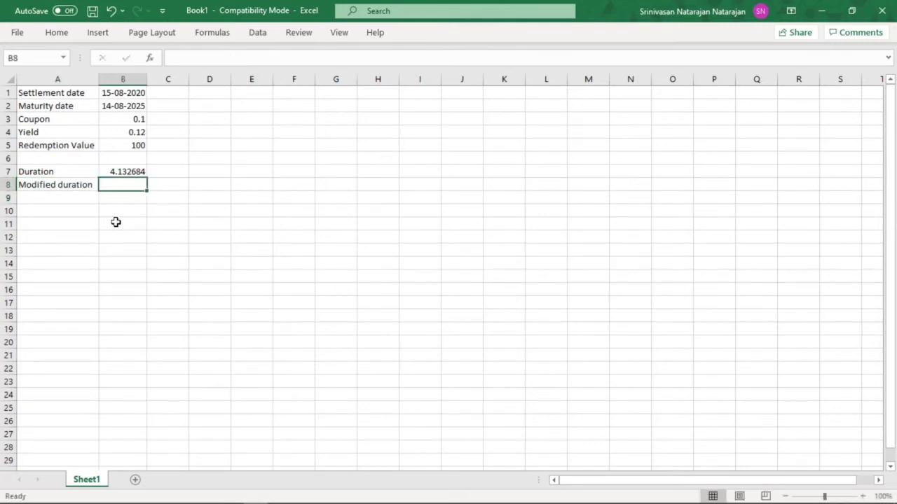
click(213, 33)
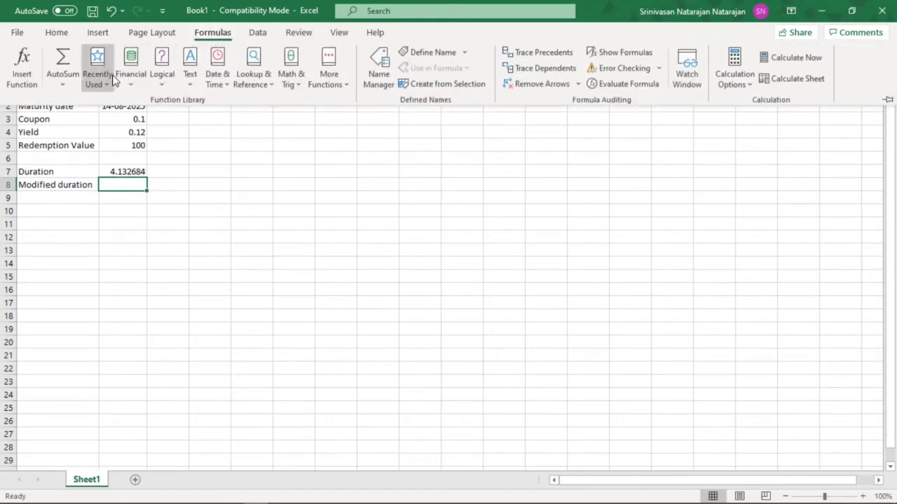
click(129, 78)
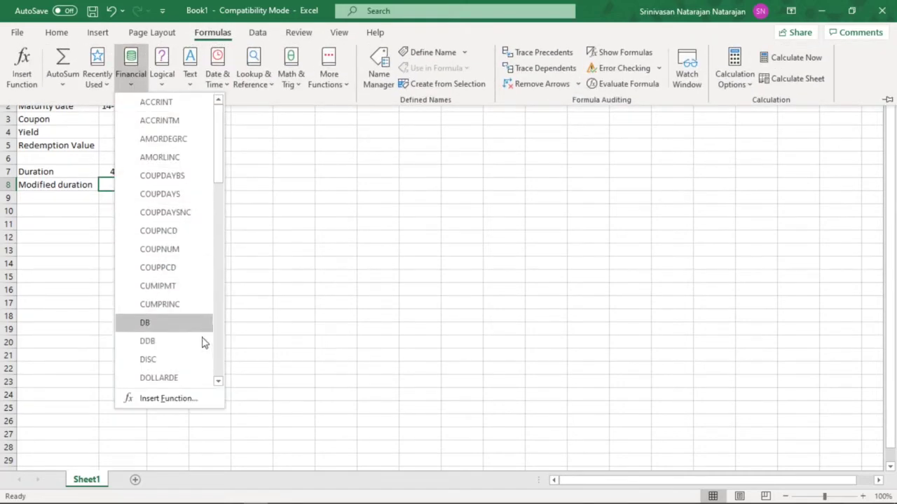
drag(220, 172, 217, 267)
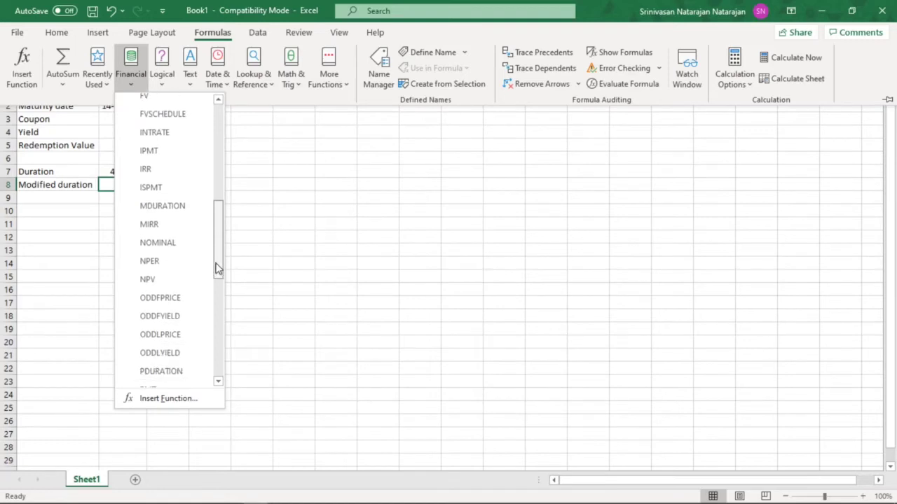
click(180, 212)
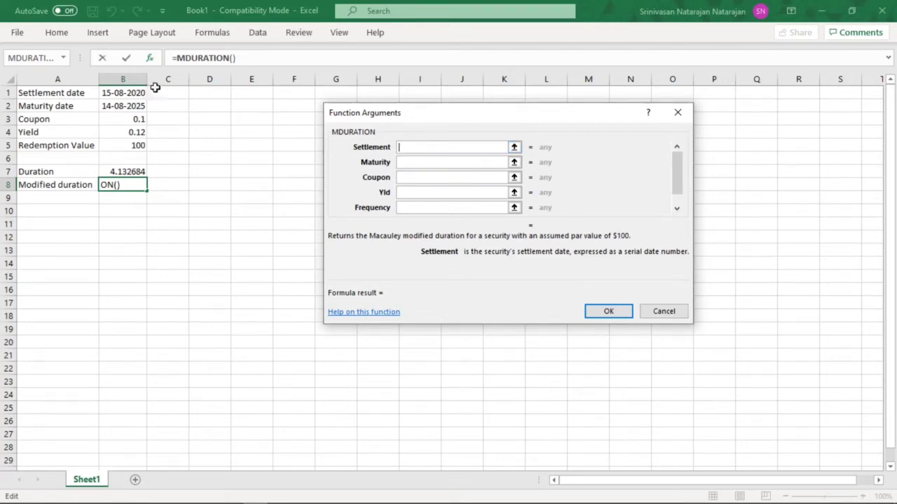
Complete the MDURATION arguments with settlement B1, maturity B2, coupon B3, yield B4 and a frequency of 1
click(123, 93)
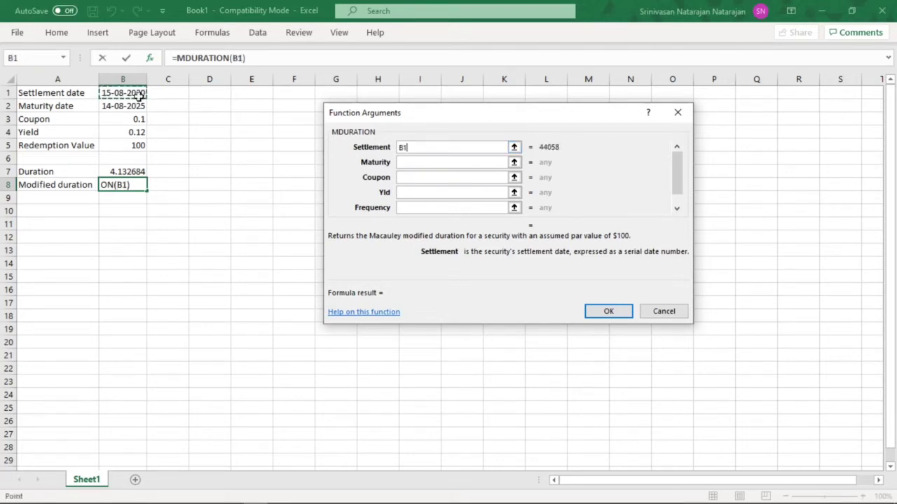
click(408, 163)
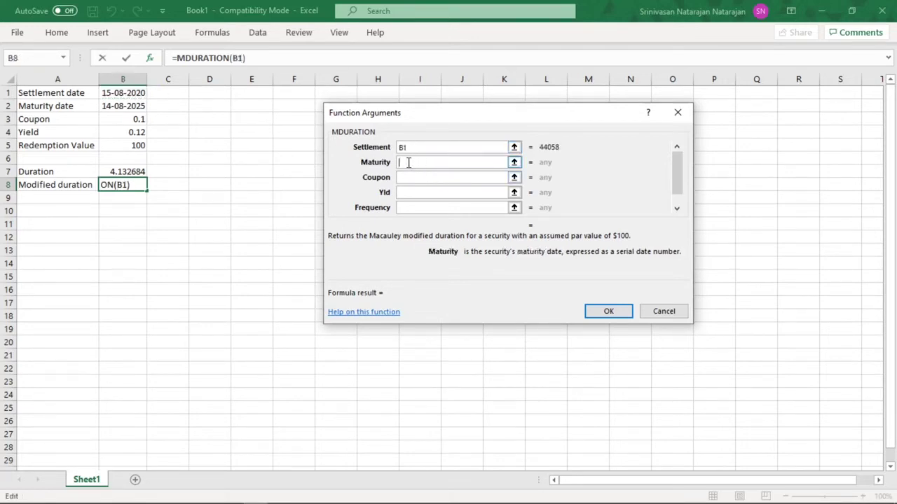
click(135, 107)
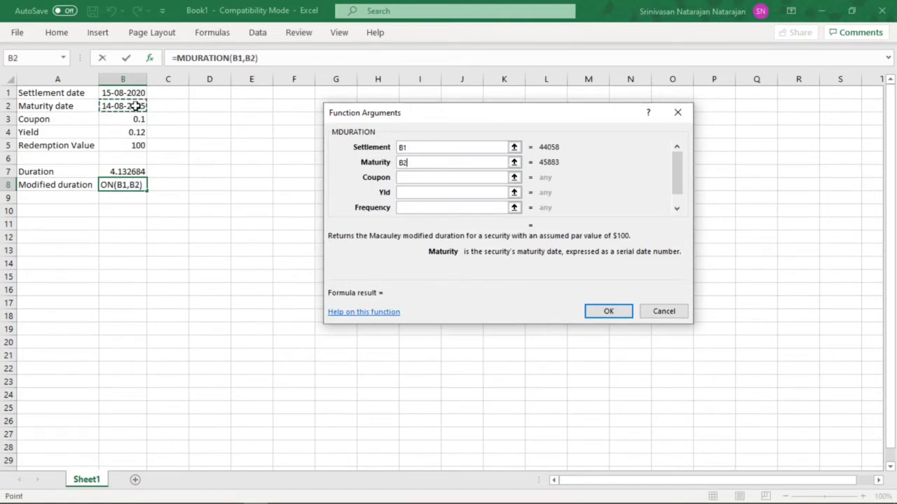
click(406, 181)
click(135, 121)
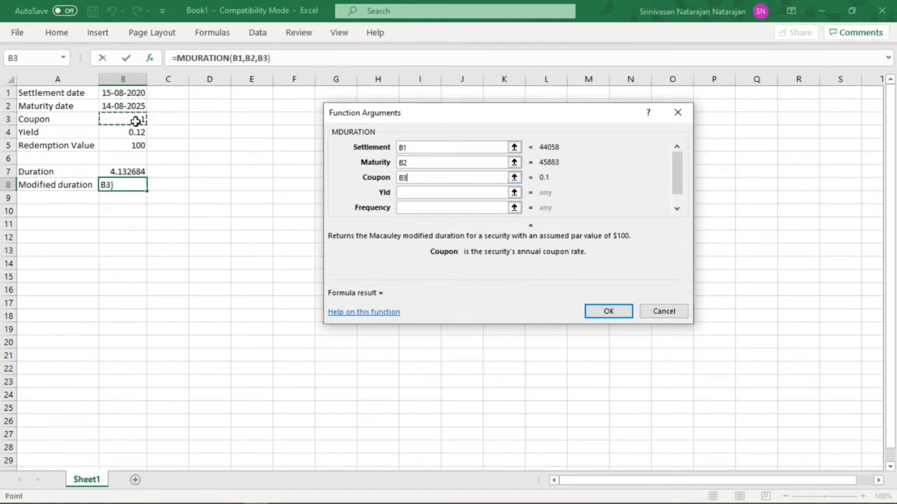
click(409, 193)
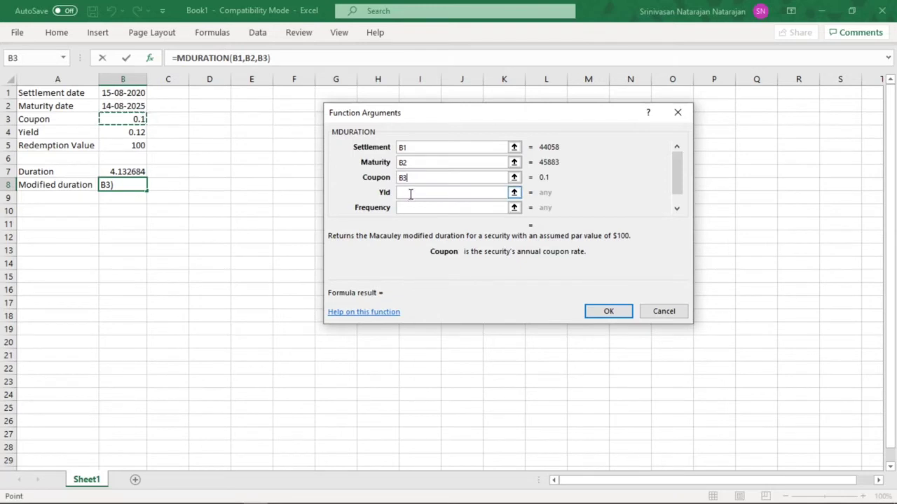
click(131, 134)
click(410, 208)
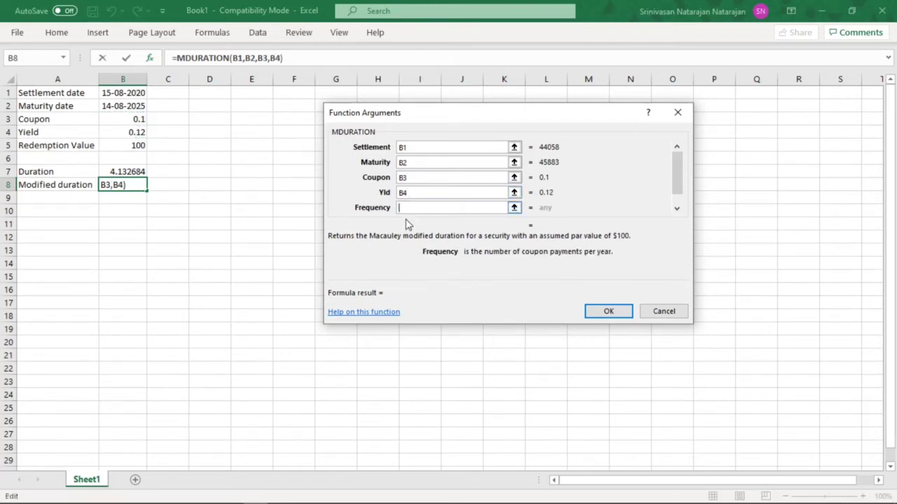
text(1)
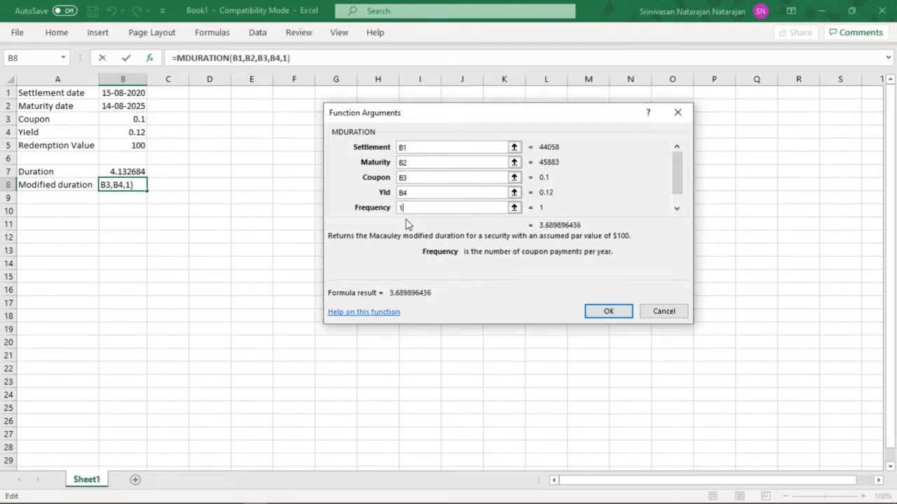
click(605, 313)
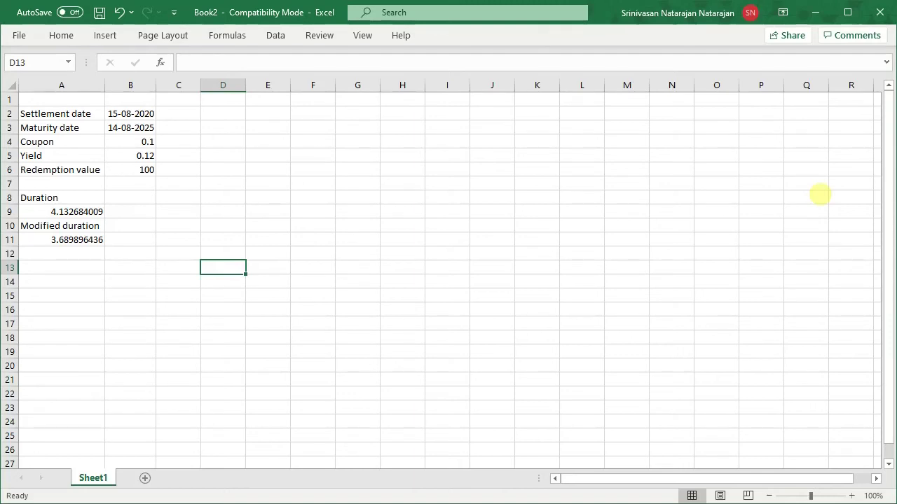
Enter the column heading "Year" in cell D12 of the Book2 sheet
key(Left)
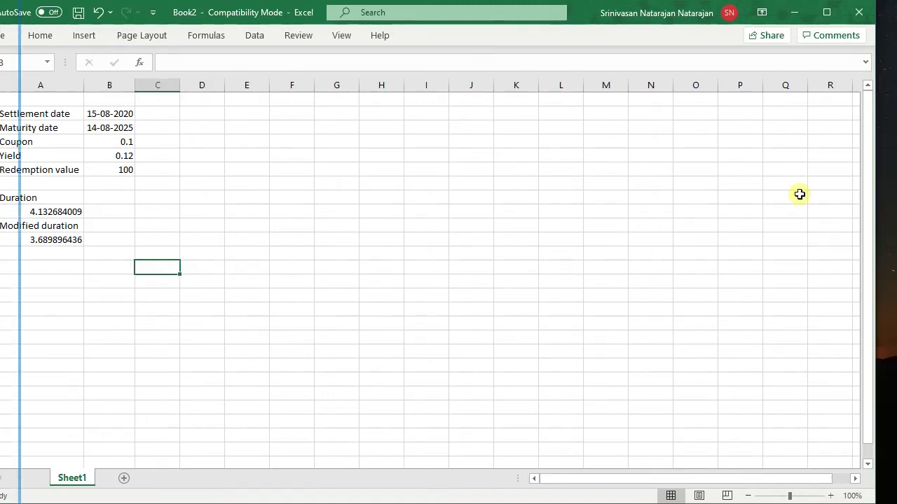
key(Up)
key(Up)
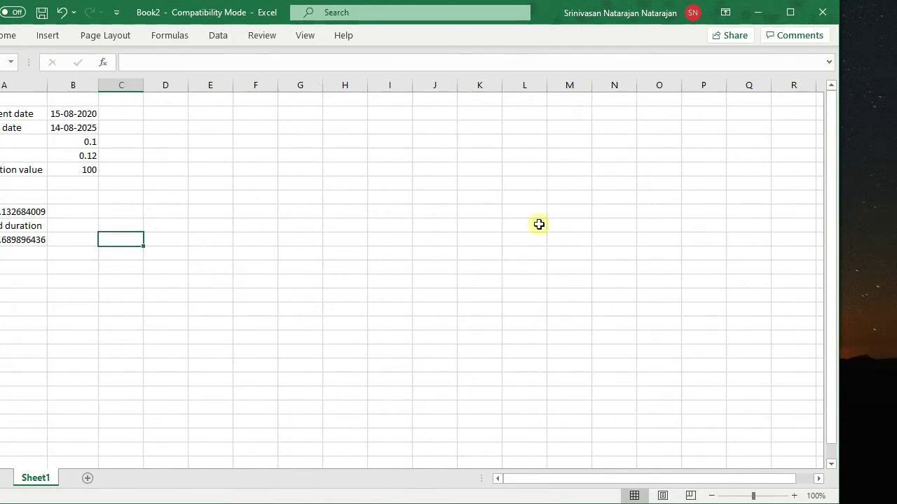
click(223, 257)
text(Year)
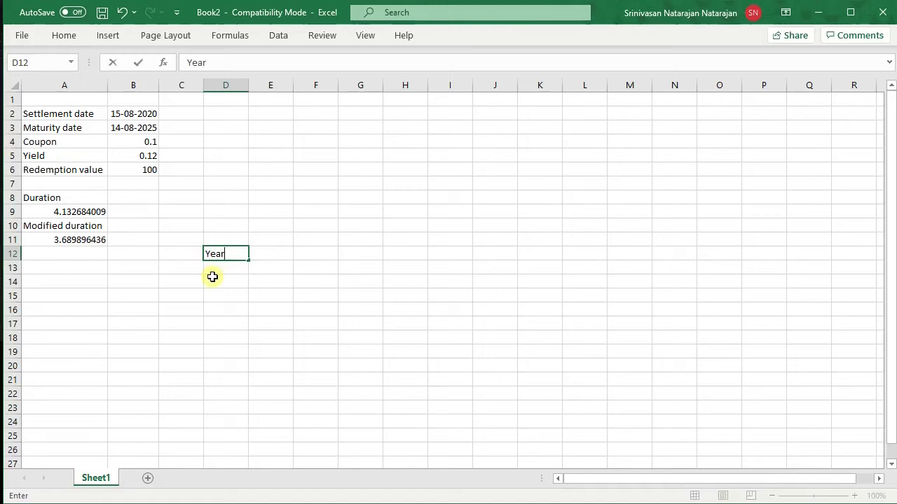
key(Return)
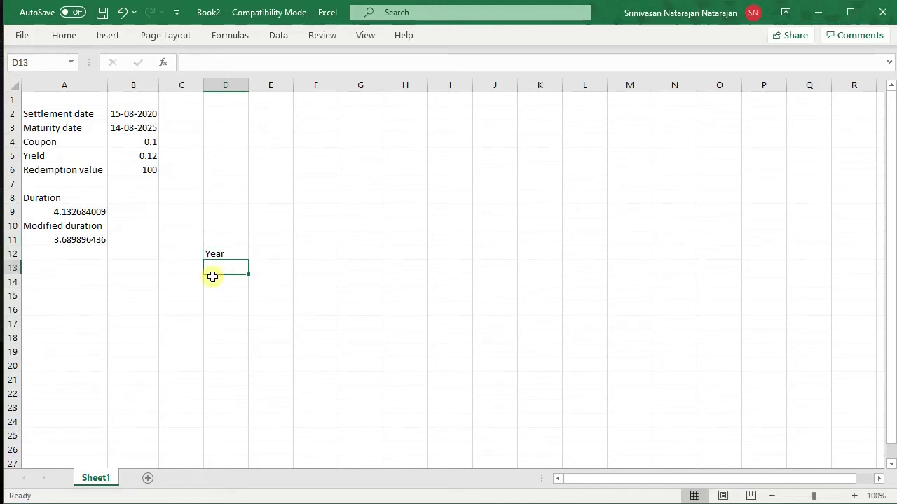
List the years 1 to 5 in cells D13 to D17 under the Year heading
text(1)
key(Return)
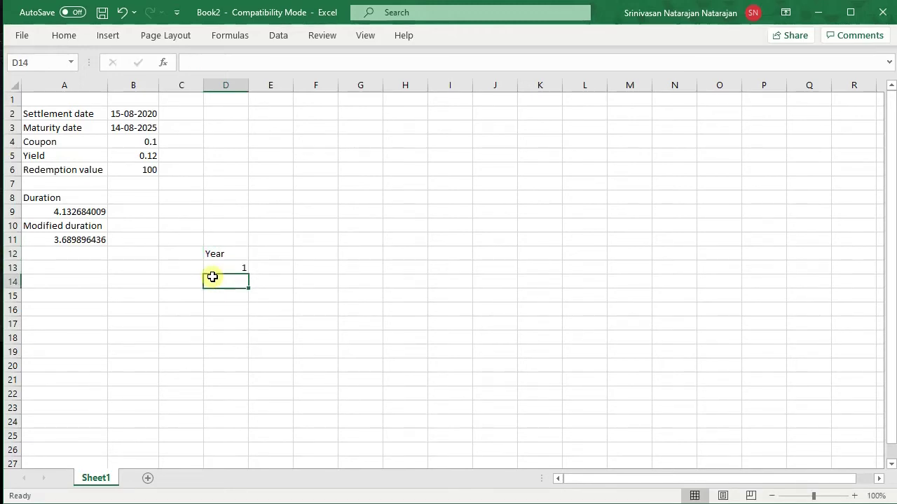
text(2)
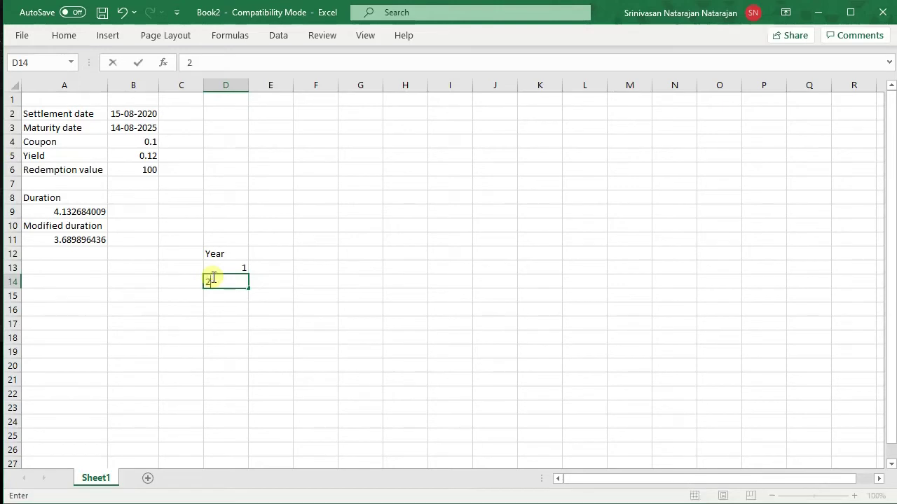
key(Return)
text(3)
key(Return)
text(4)
key(Return)
text(5)
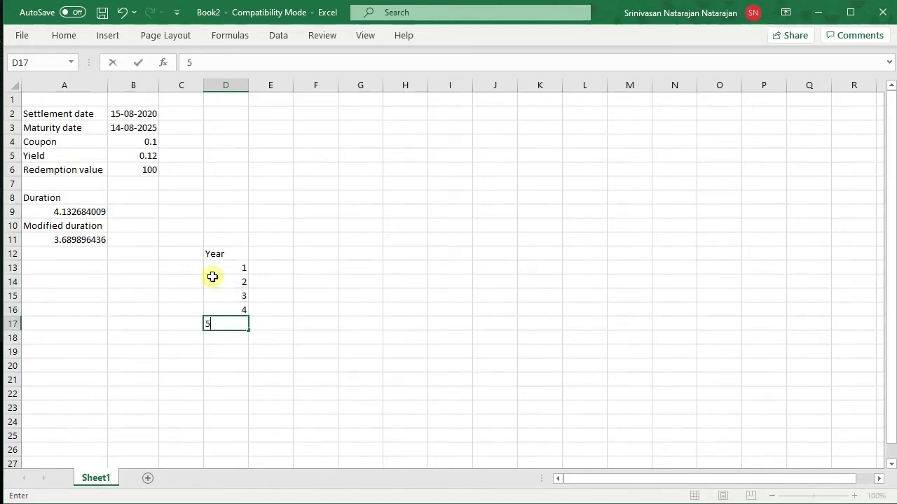
key(Up)
Enter the column heading "cash flows" in cell E12, beside the Year heading
key(Up)
key(Up)
key(Up)
key(Up)
key(Right)
text(cash flows)
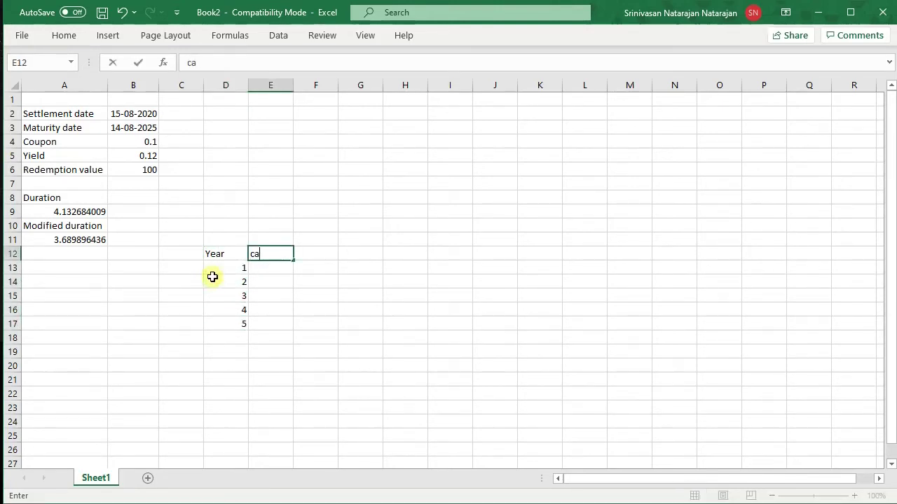
key(Return)
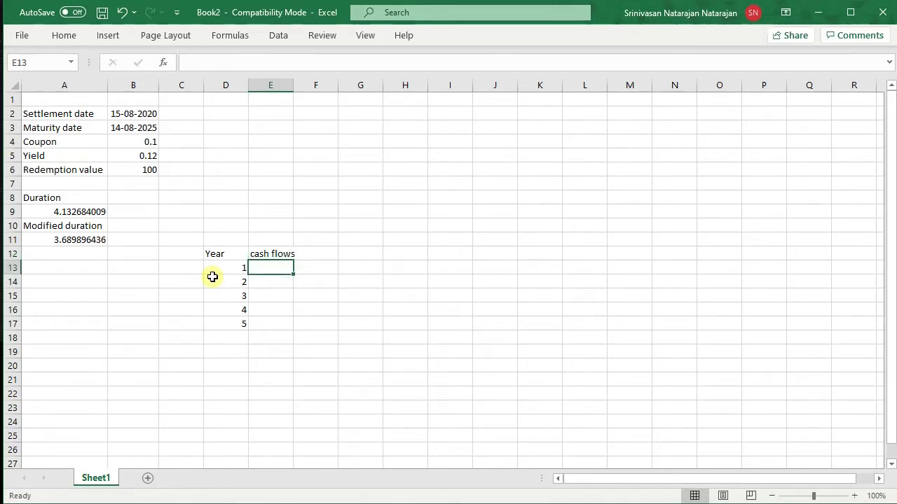
Enter a cash flow of 10 for year 1 in E13 and copy it down to E17
text(10)
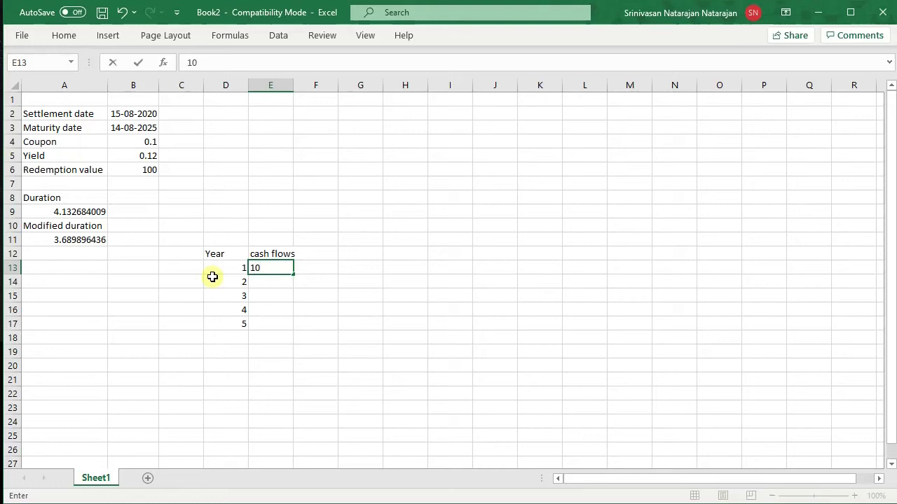
key(Return)
drag(291, 272, 280, 327)
Change the year 5 cash flow in E17 to 110 and fit column E's width to its contents
click(277, 325)
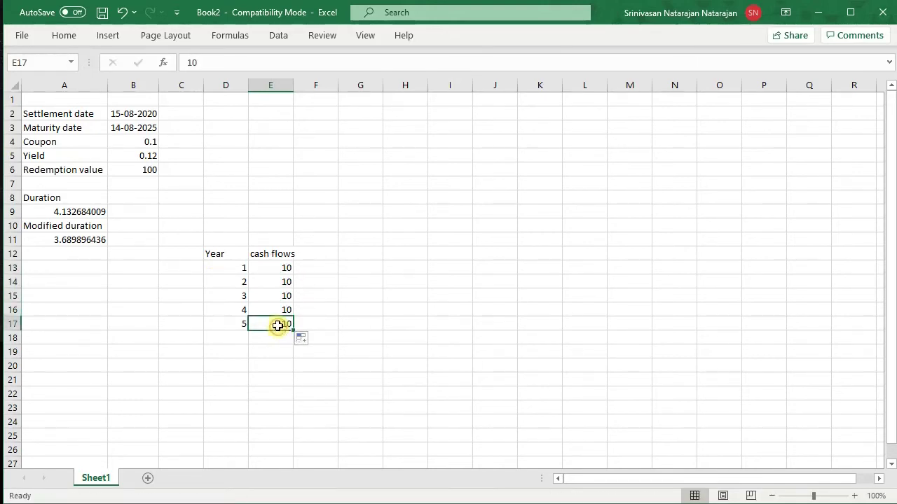
double_click(278, 324)
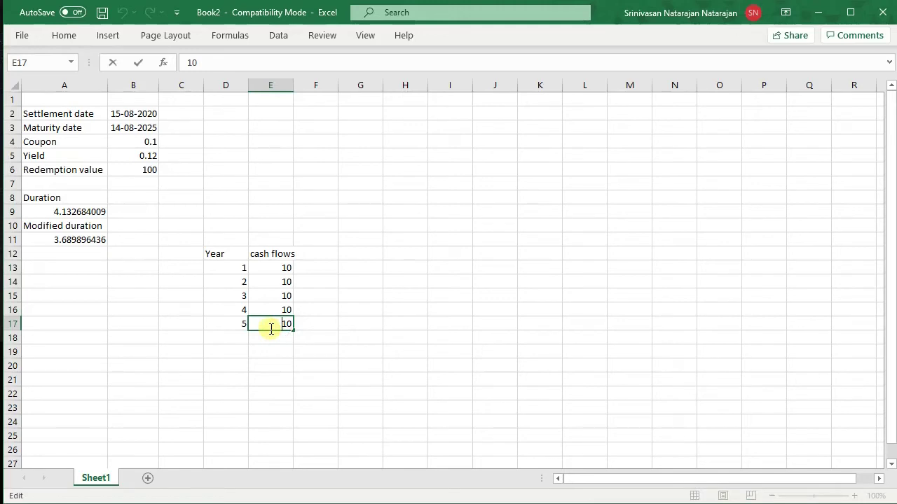
text(1)
key(Return)
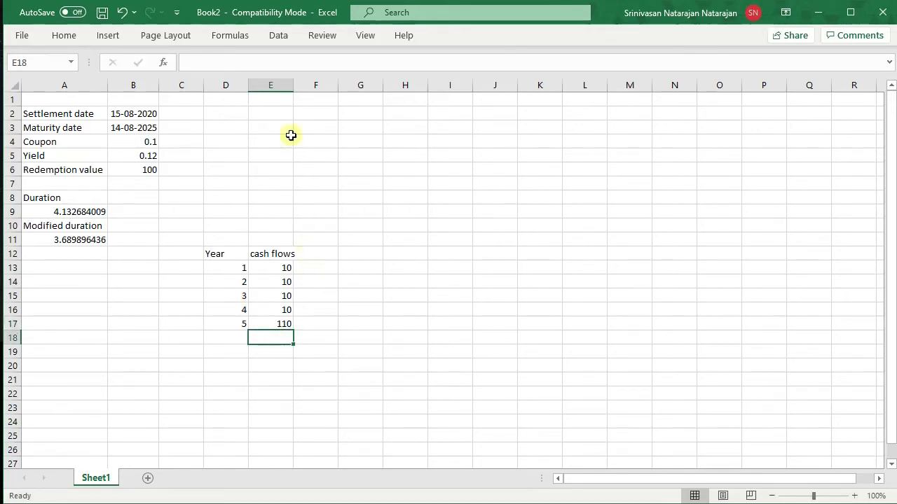
double_click(293, 89)
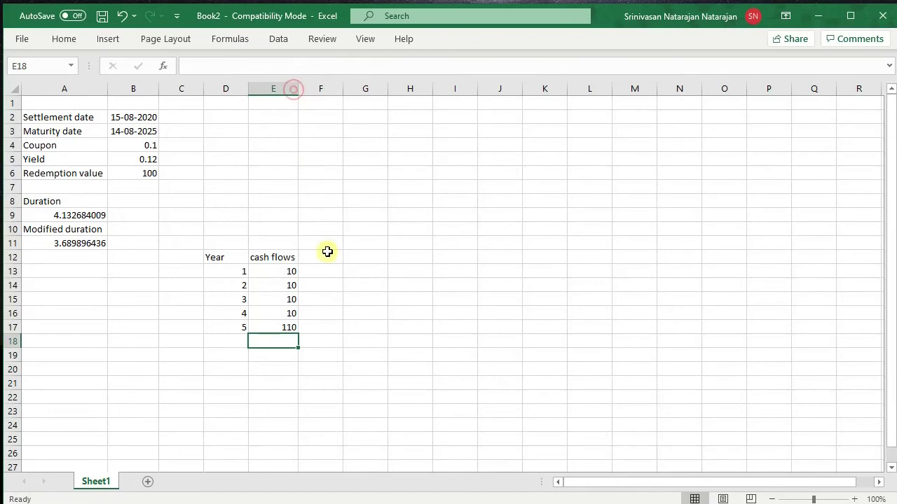
click(324, 262)
text(PVIF)
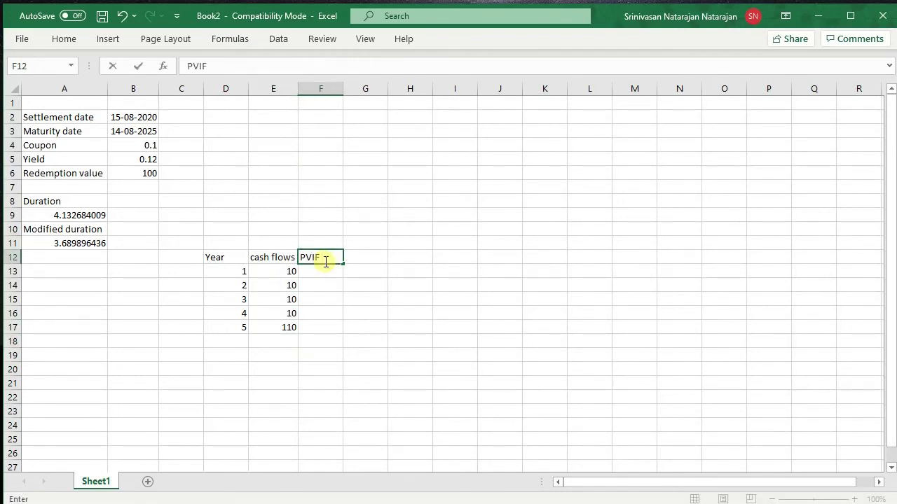
text( @12%)
key(ctrl+Return)
key(Down)
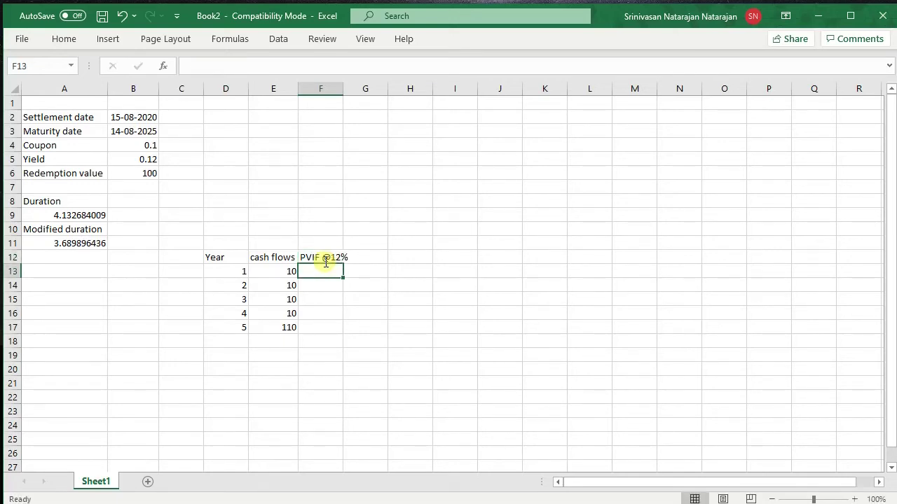
Calculate the year 1 present value factor in F13 with the formula =1/(1.12)
text(=)
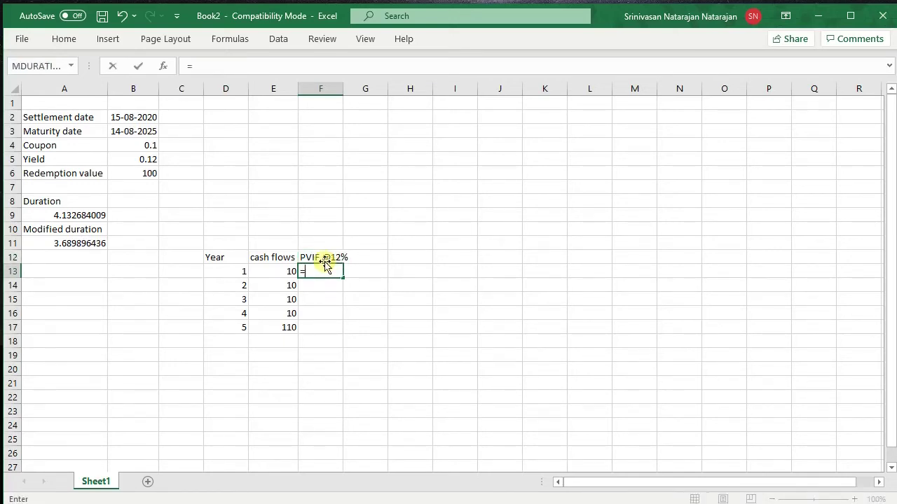
text(1/(1.12))
key(Return)
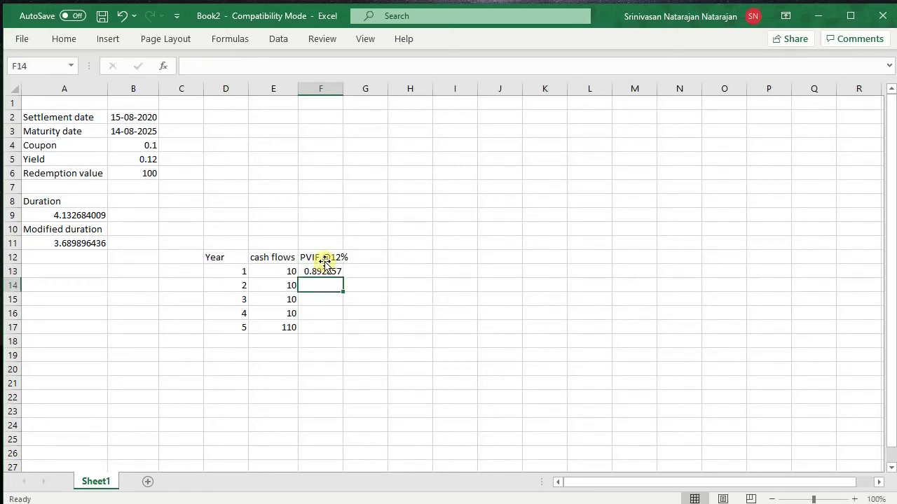
click(321, 272)
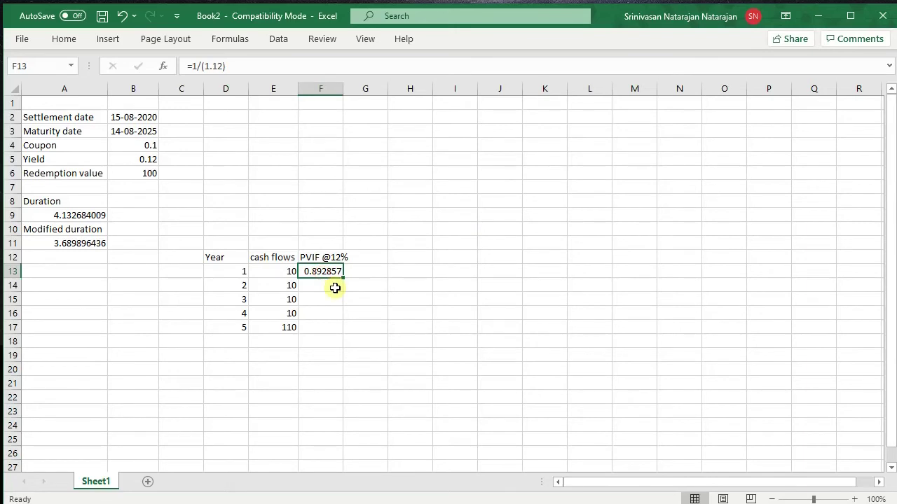
Calculate the year 2 factor in F14 with =F13*$F$13, keeping the second reference absolute
click(335, 288)
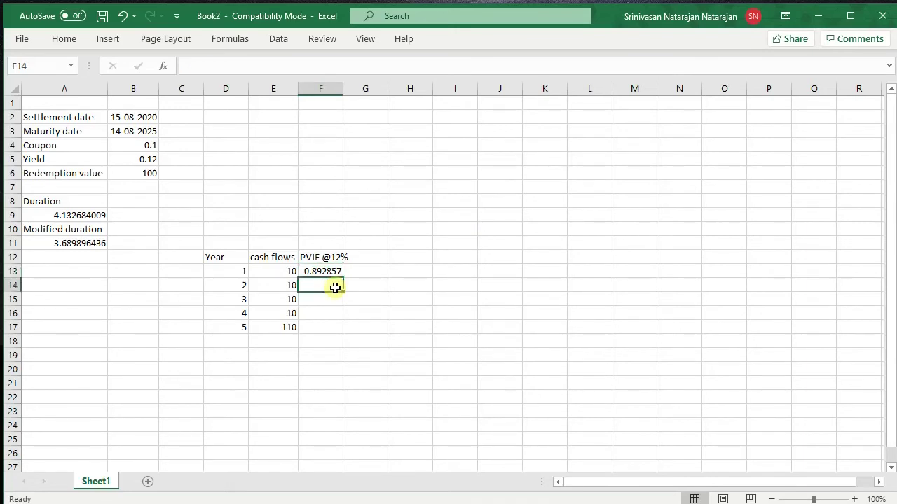
text(=)
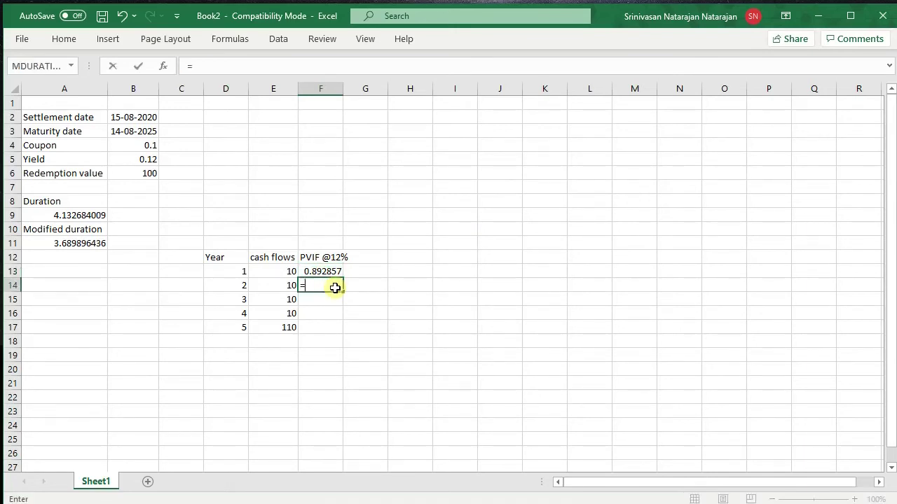
click(325, 271)
text(*)
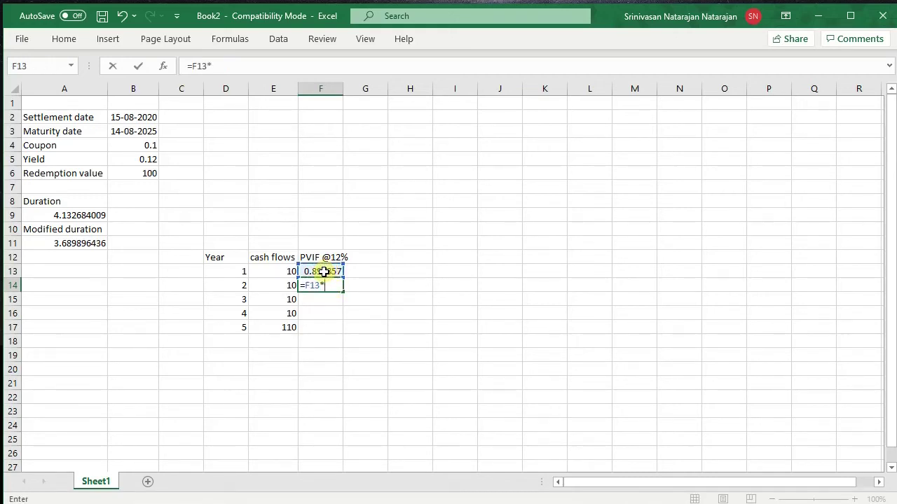
click(325, 271)
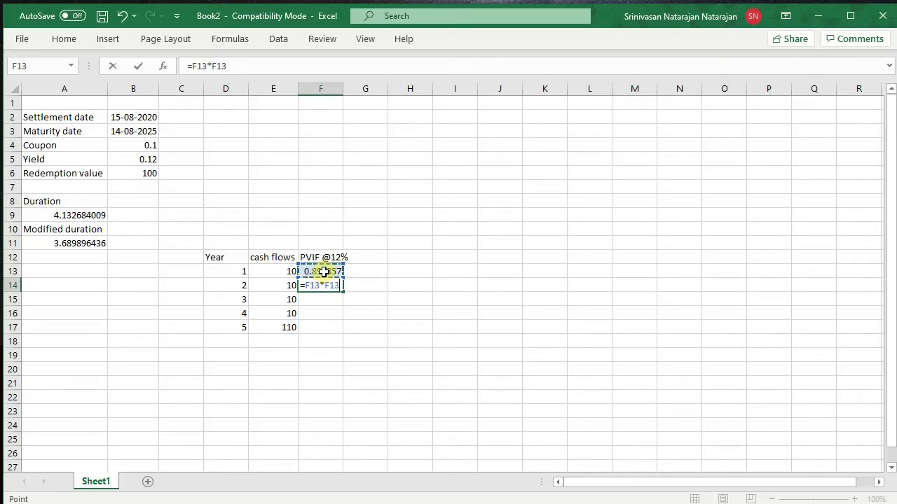
key(F4)
key(Return)
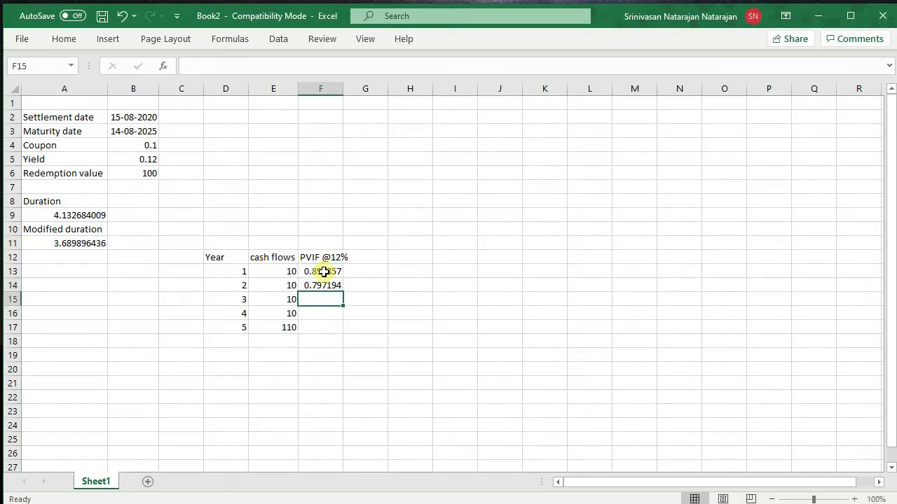
Copy the F14 factor formula down to F17 and fit column F's width to its contents
key(Up)
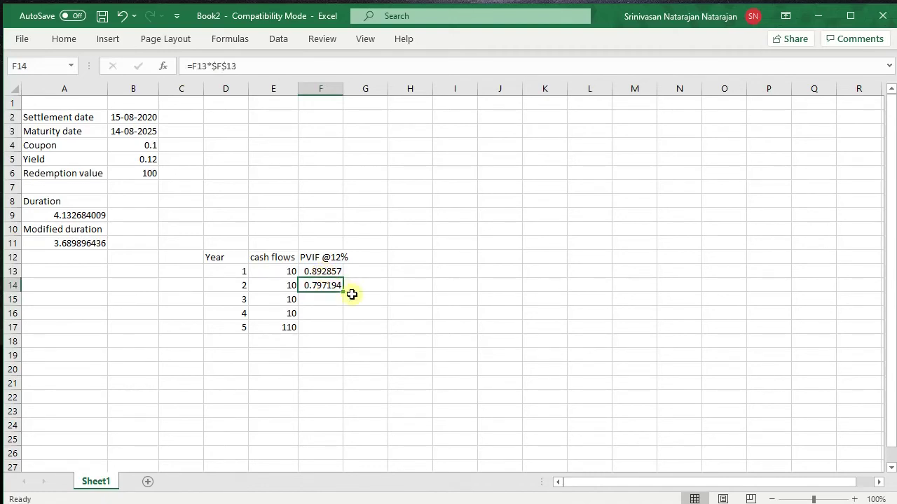
drag(343, 291, 345, 335)
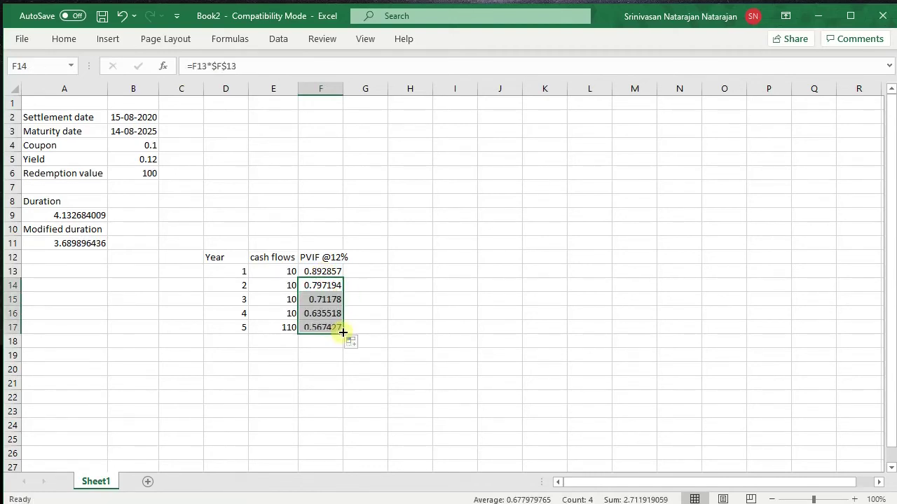
double_click(344, 89)
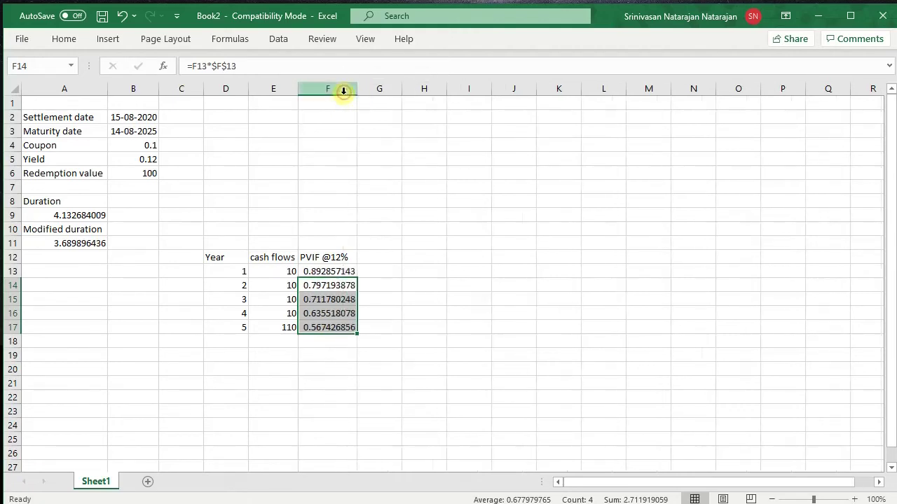
Enter the column heading "DCF" in cell G12, beside the PVIF heading
click(379, 258)
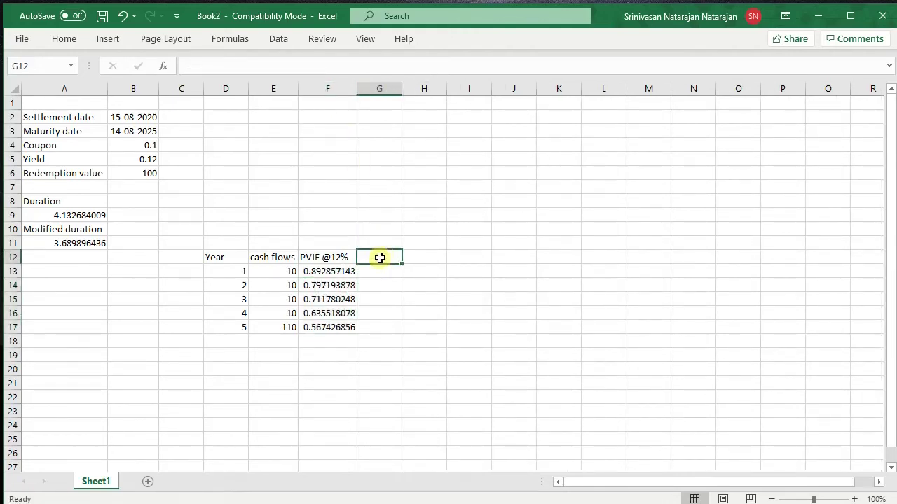
text(DCF)
key(Return)
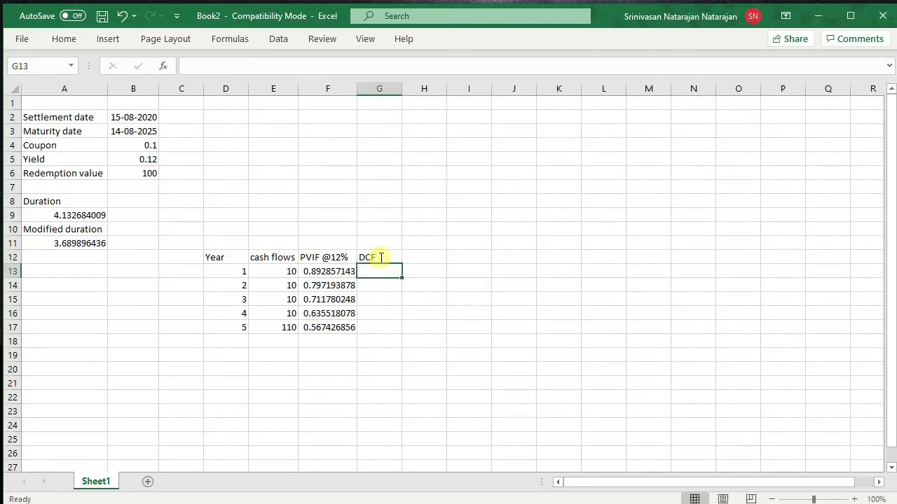
Calculate the year 1 discounted cash flow in G13 with =E13*F13 and copy the formula down to G17
key(Left)
key(Left)
key(Right)
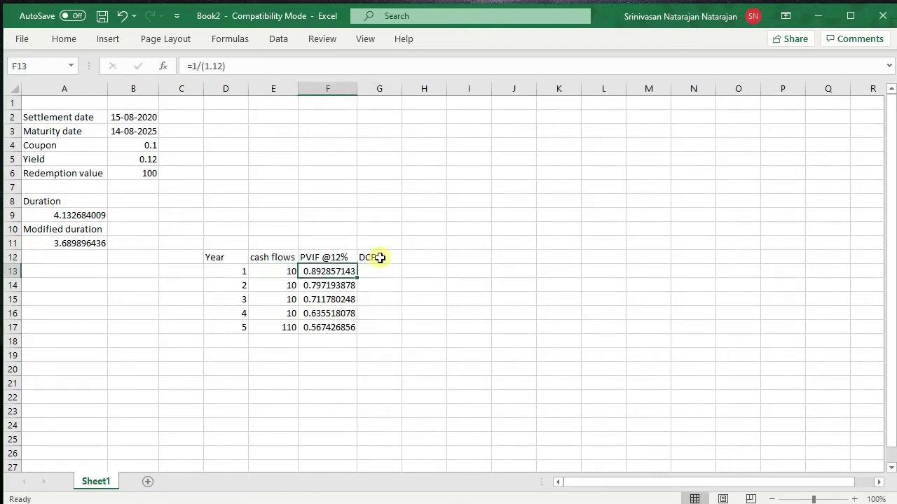
key(Right)
text(=)
key(Left)
key(Left)
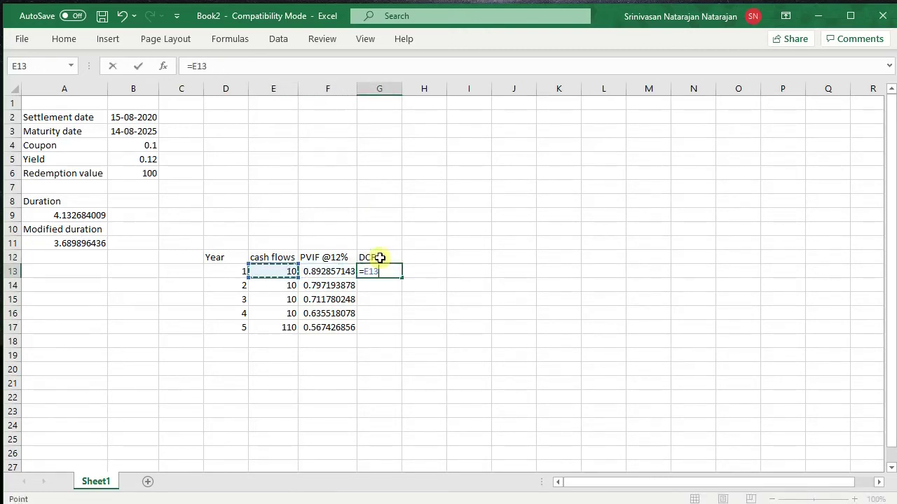
text(*)
key(Left)
key(Return)
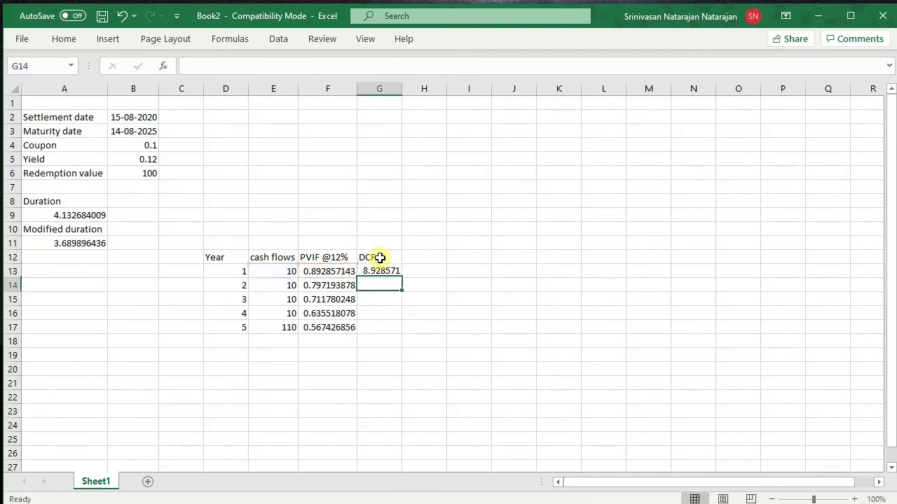
click(385, 272)
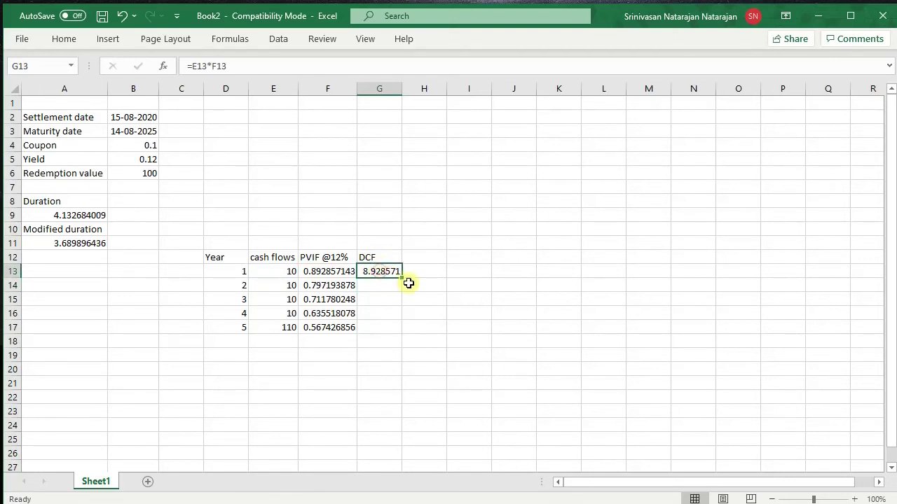
drag(403, 278, 392, 333)
Total the discounted cash flows G13:G17 in cell G18 with the SUM function
click(385, 346)
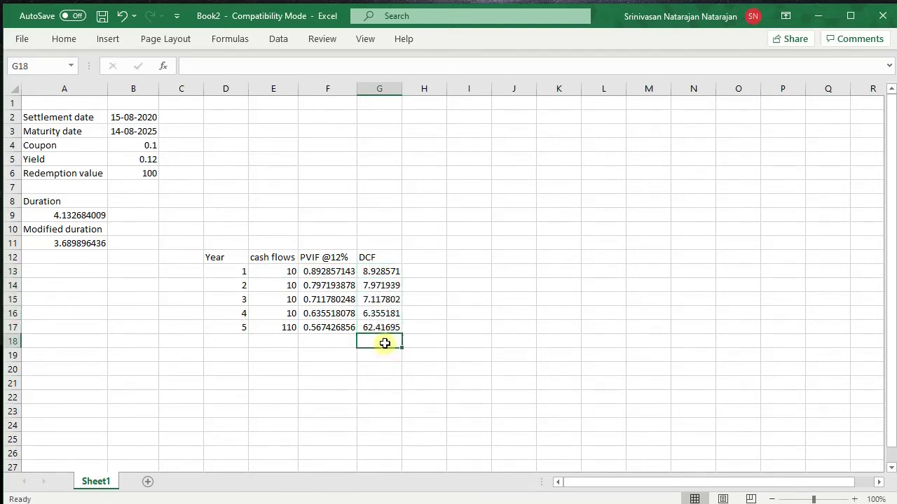
text(=sum()
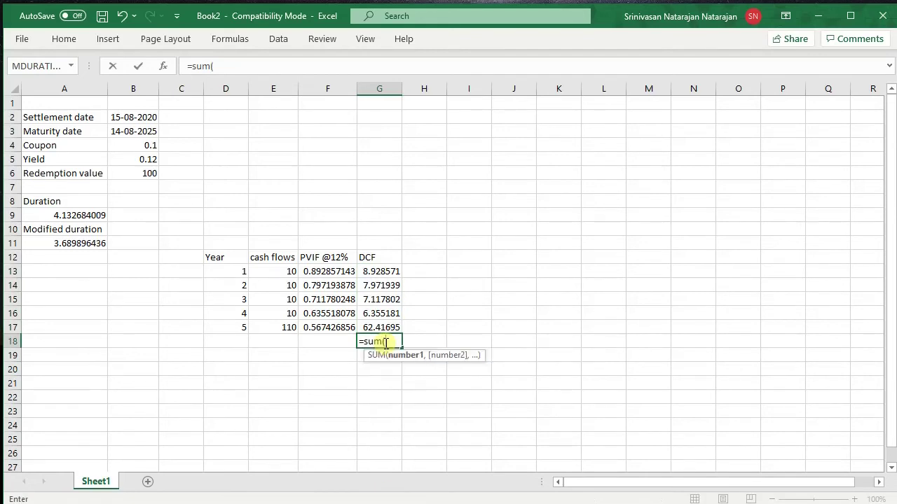
key(Up)
key(shift+Up)
key(shift+Up)
key(shift+Up)
key(shift+Up)
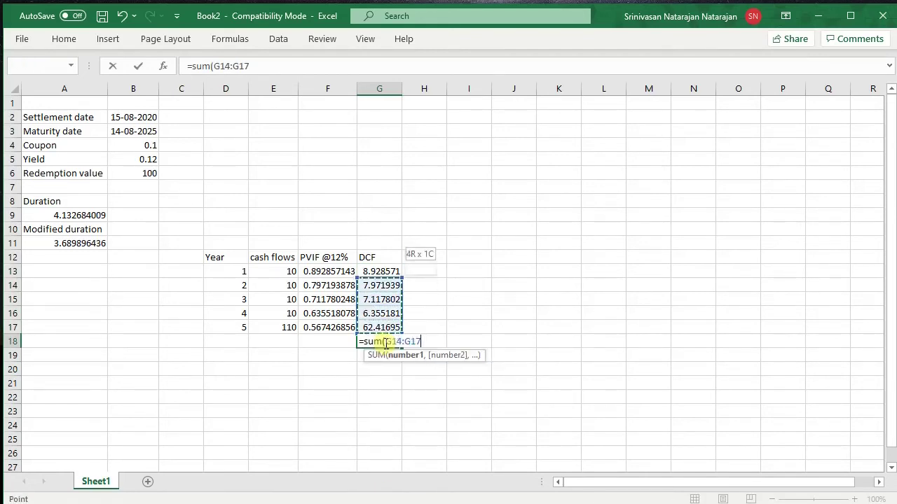
text())
key(Return)
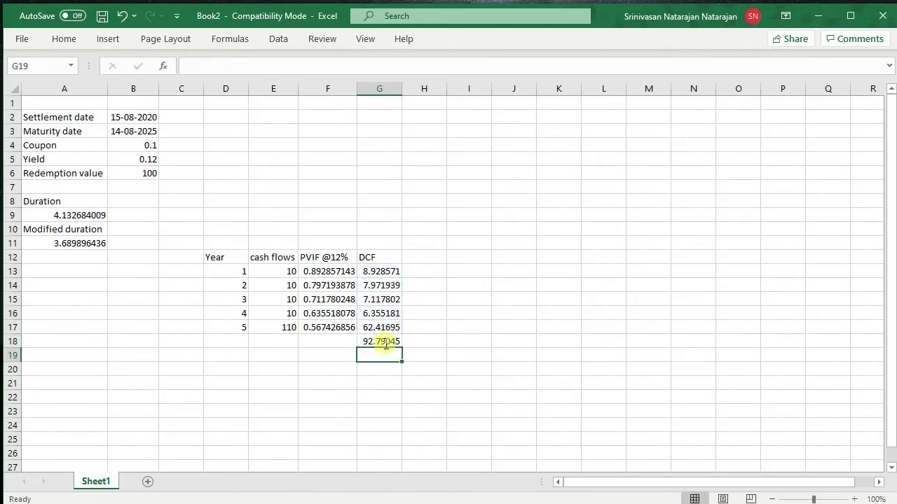
Enter the column heading "Proportion" in cell H12, beside the DCF heading
key(Up)
key(Up)
key(Up)
key(Up)
key(Up)
key(Up)
key(Up)
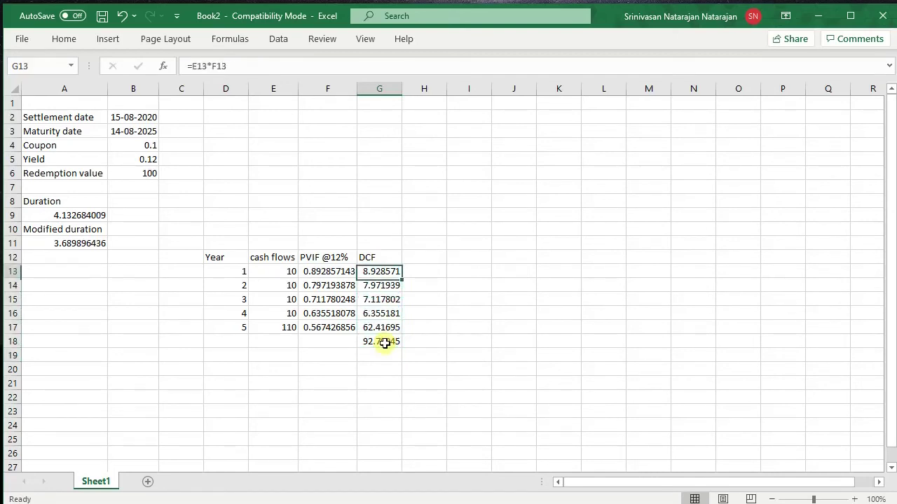
key(Right)
text(Prop)
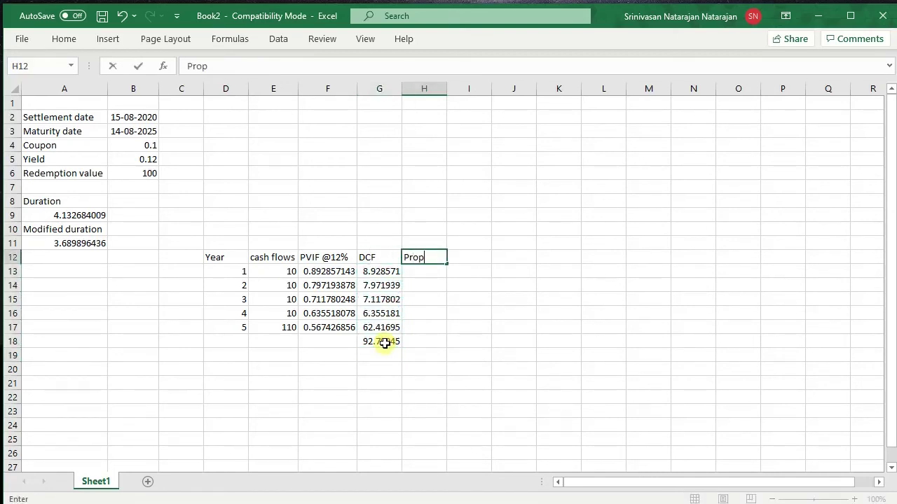
text(ortion)
key(Return)
Calculate the year 1 proportion in H13 with =G13/$G$18, keeping the reference to the DCF total absolute
text(=)
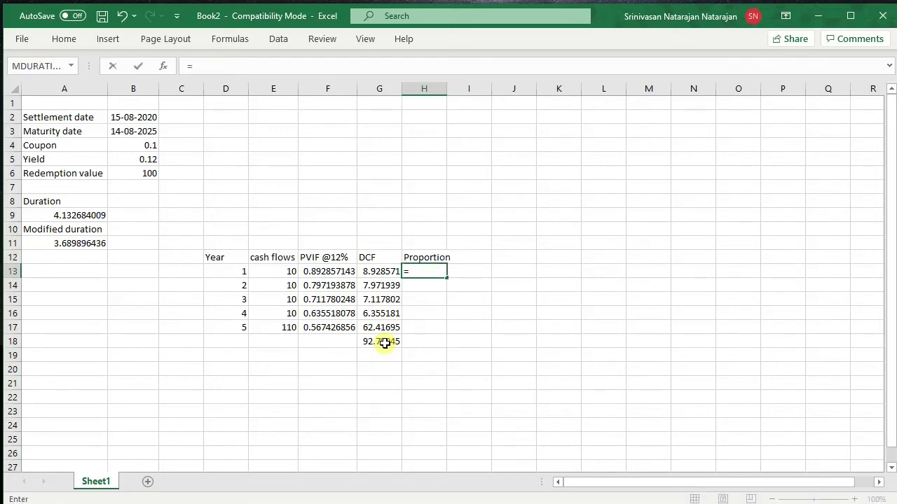
key(Left)
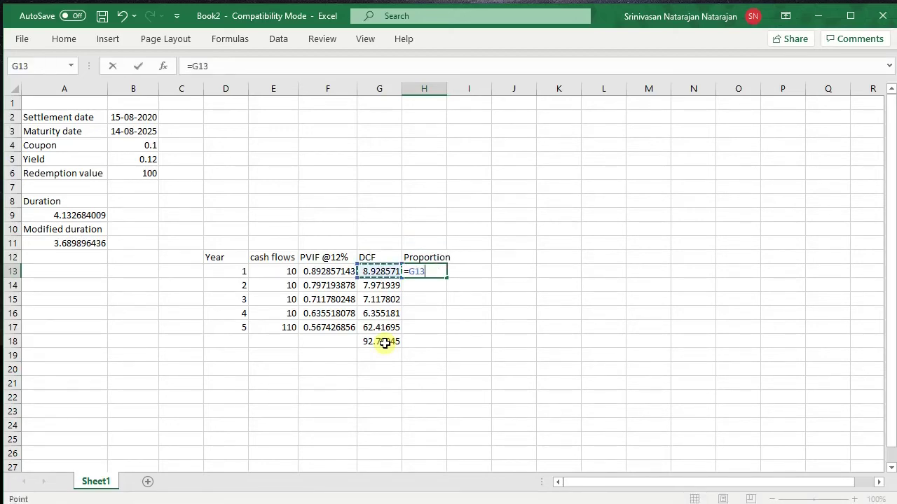
text(/)
key(Down)
key(Down)
key(Down)
key(Down)
key(Down)
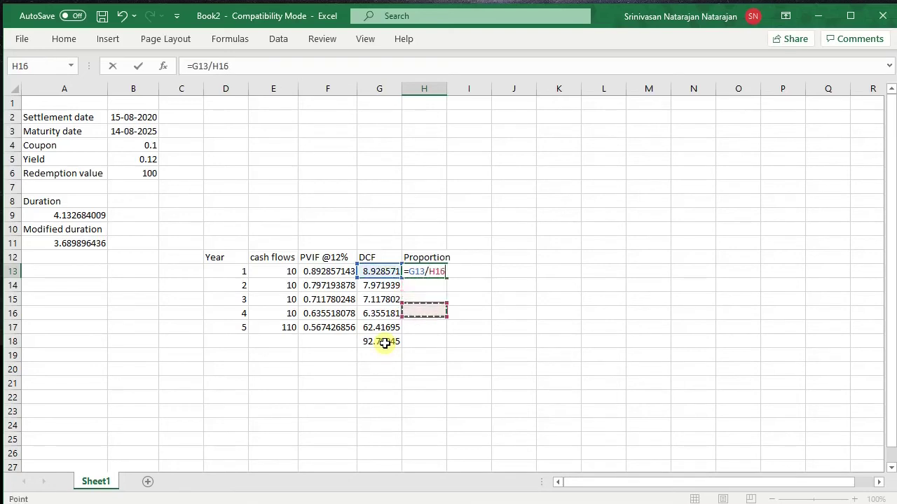
key(Left)
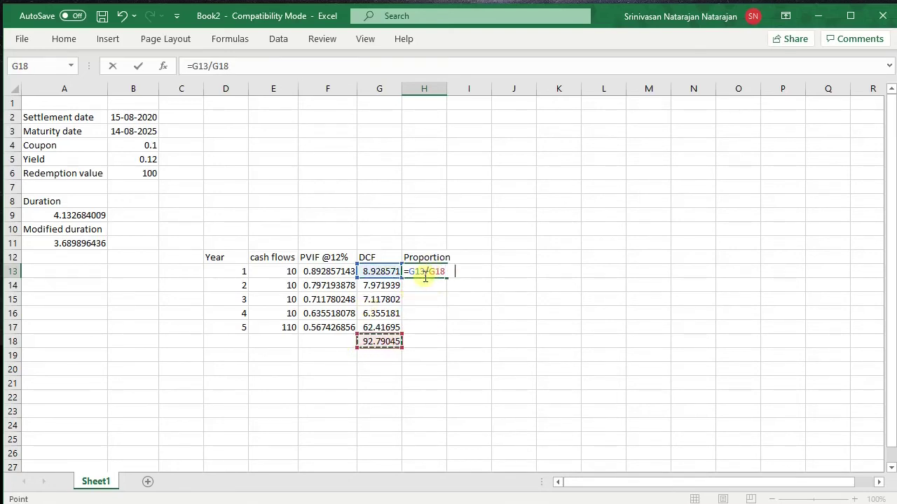
key(F4)
key(Return)
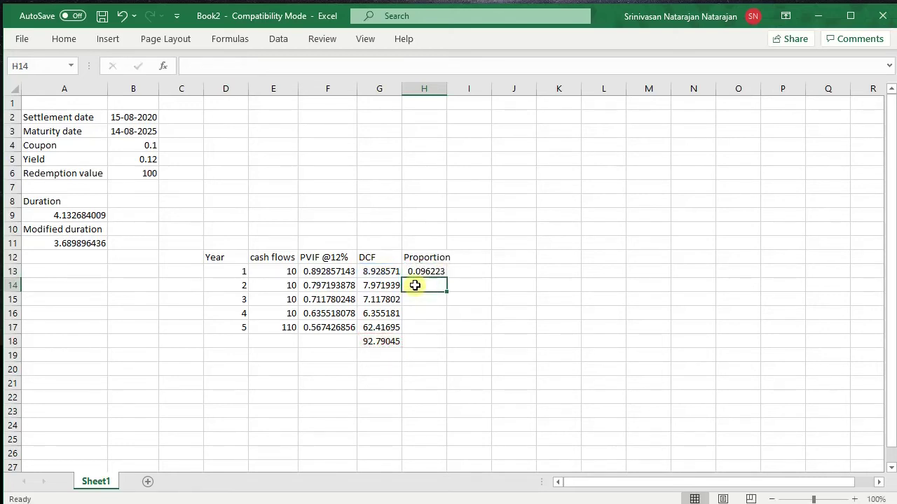
Copy the proportion formula from H13 down to H17 and extend the SUM formula from G18 to H18
click(423, 271)
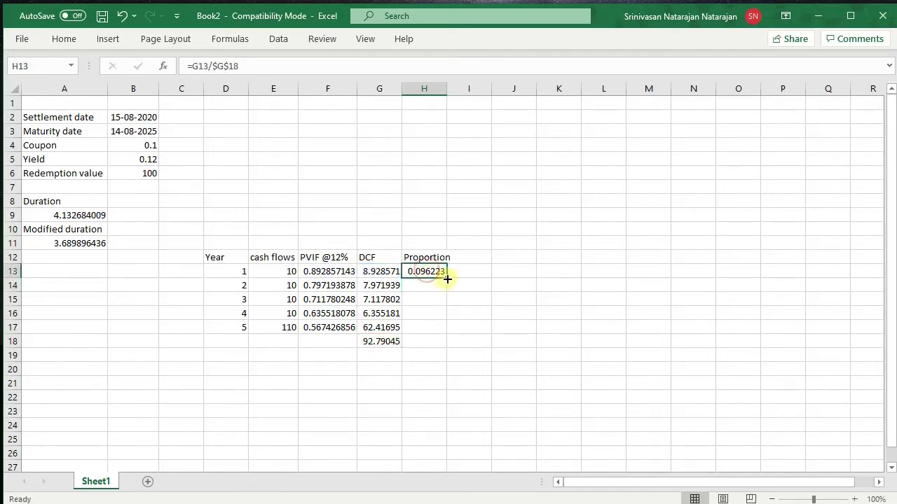
drag(446, 278, 448, 338)
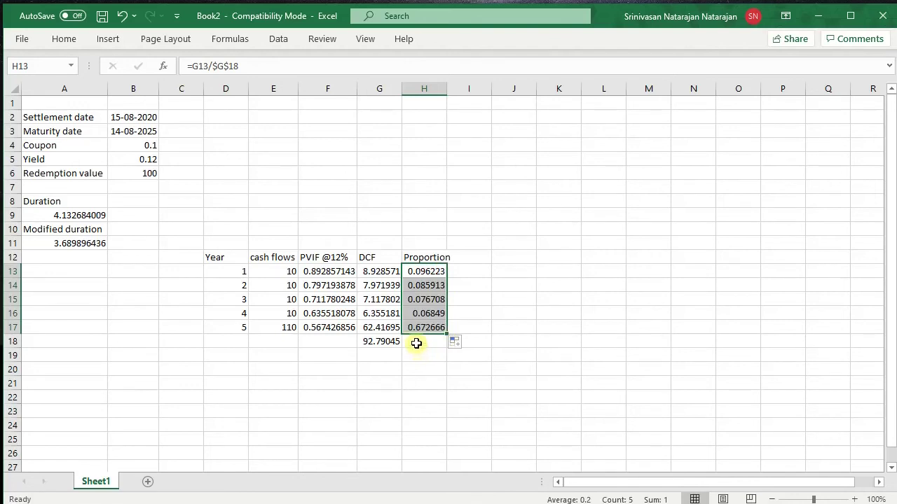
click(398, 342)
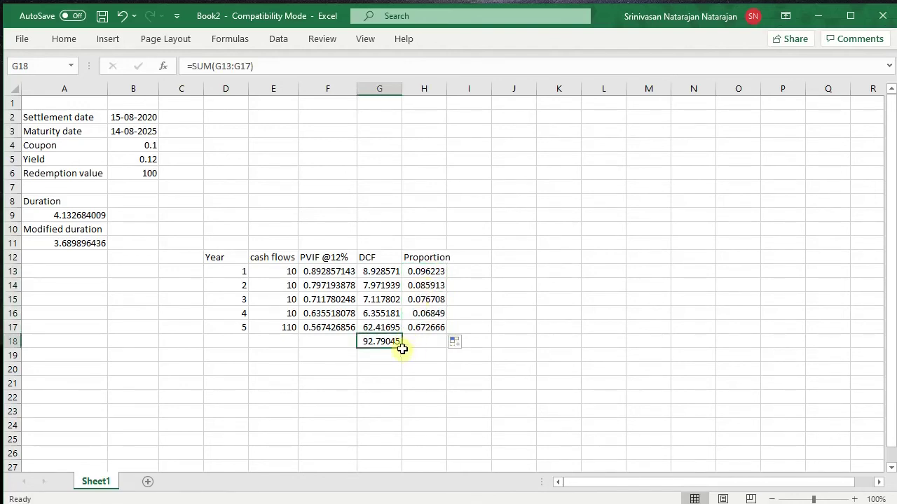
drag(402, 348, 435, 344)
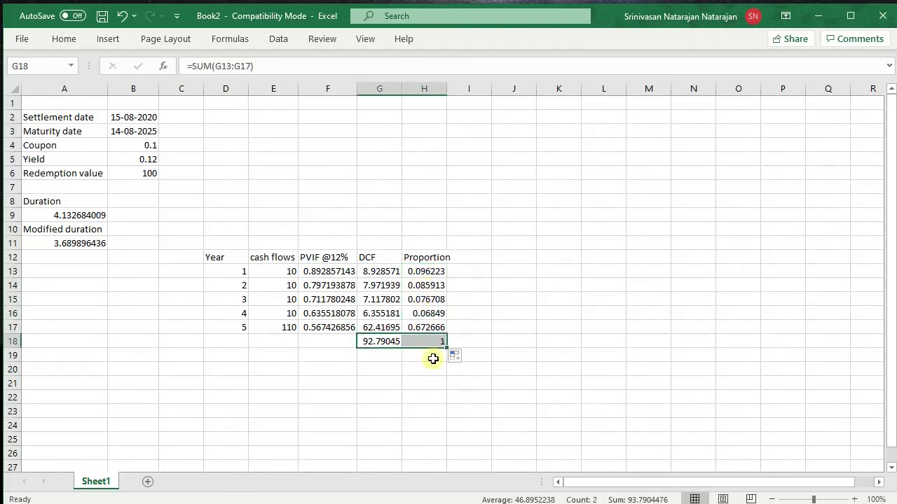
Enter the column heading "Time weighted proportion" in cell I12, beside the Proportion heading
click(476, 258)
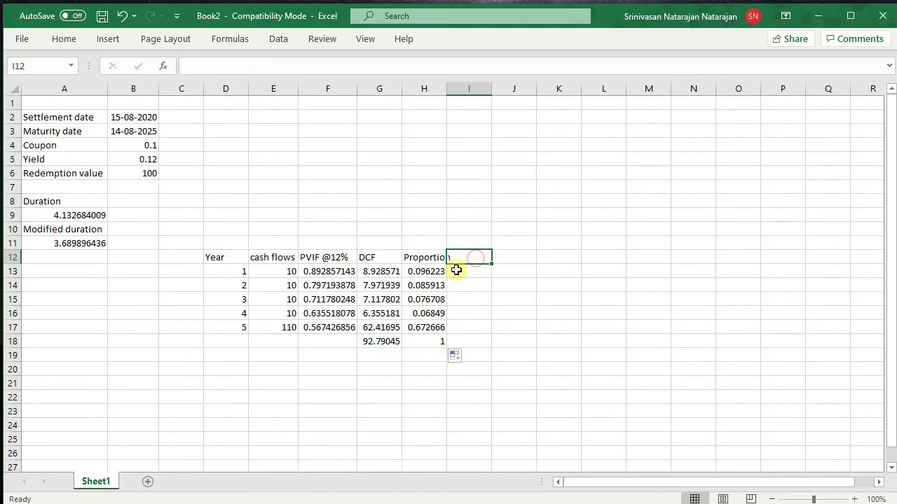
text(Time we)
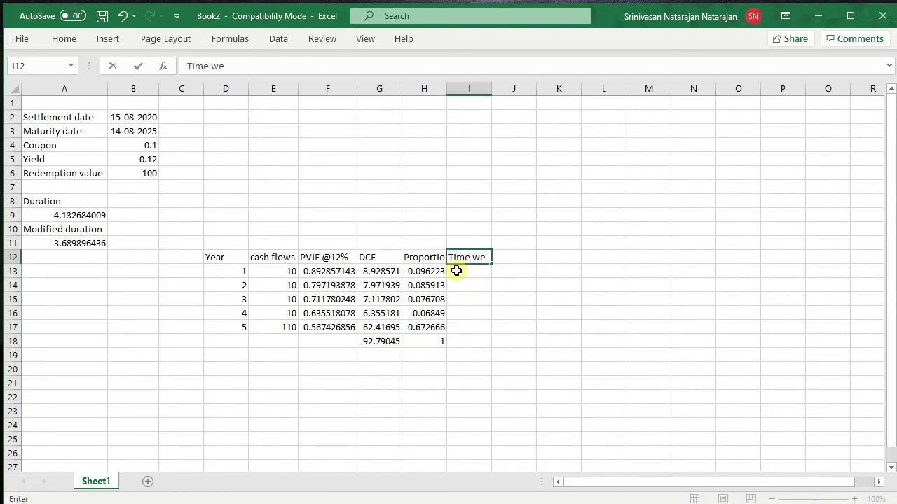
text(ighted pro)
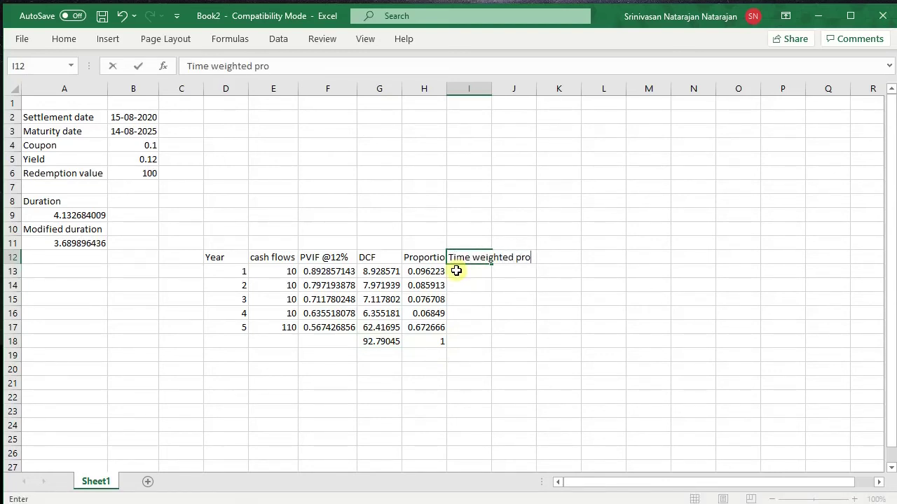
text(portion)
key(Return)
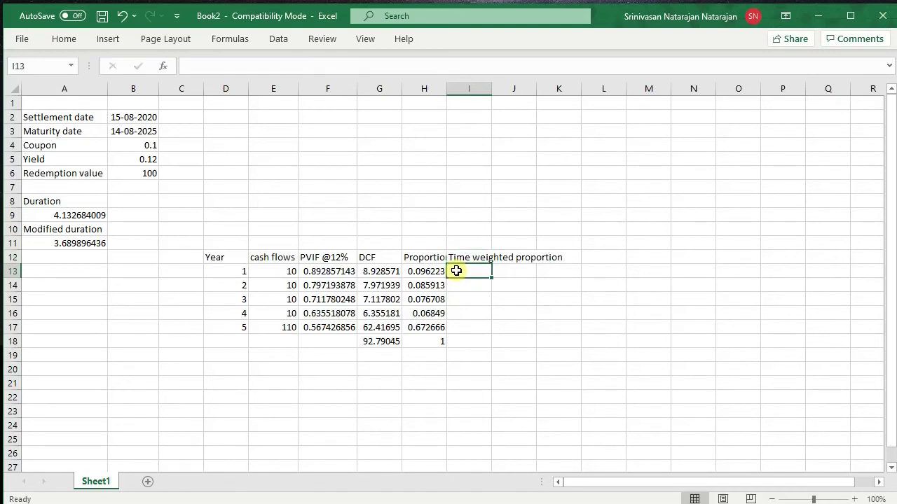
Wrap the text of the "Time weighted proportion" heading in cell I12
click(65, 39)
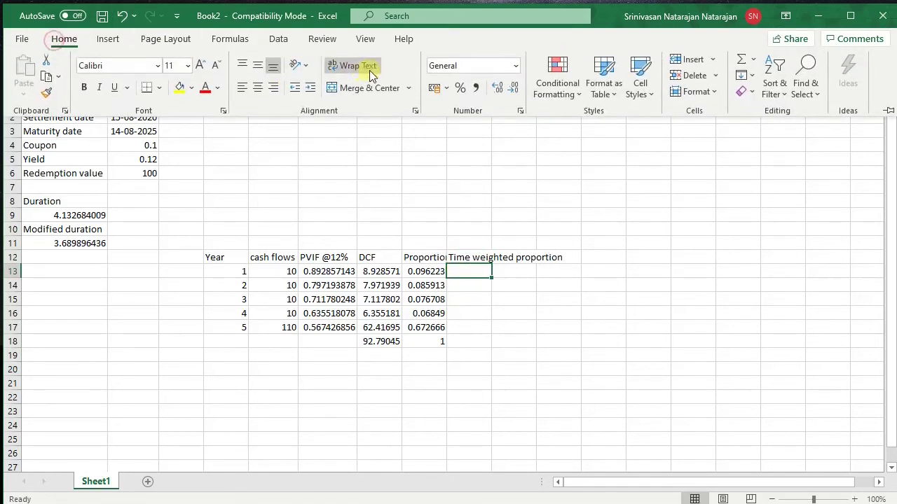
click(469, 256)
click(65, 39)
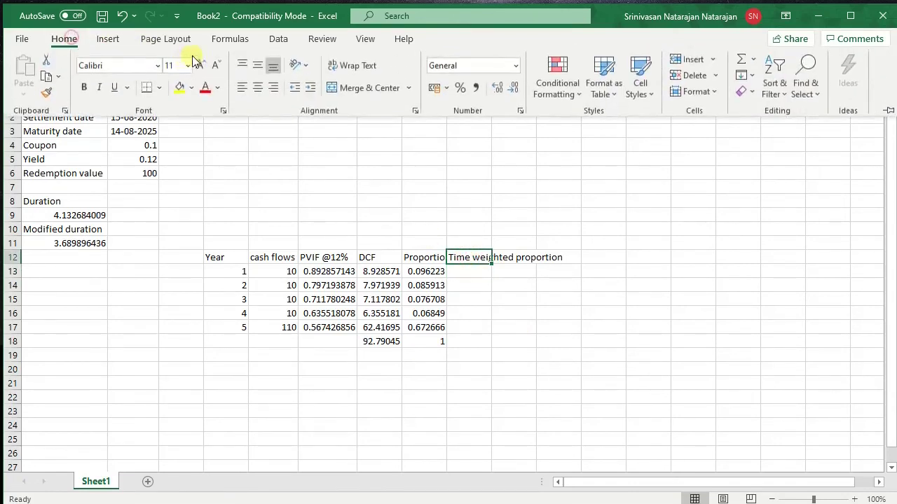
click(352, 66)
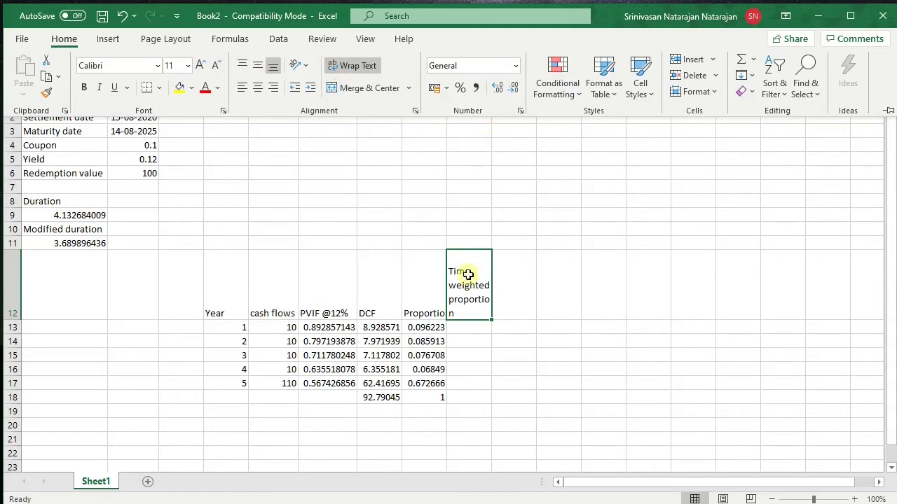
Calculate the year 1 time weighted proportion in I13 with =H13*D13 and copy the formula down to I17
click(462, 326)
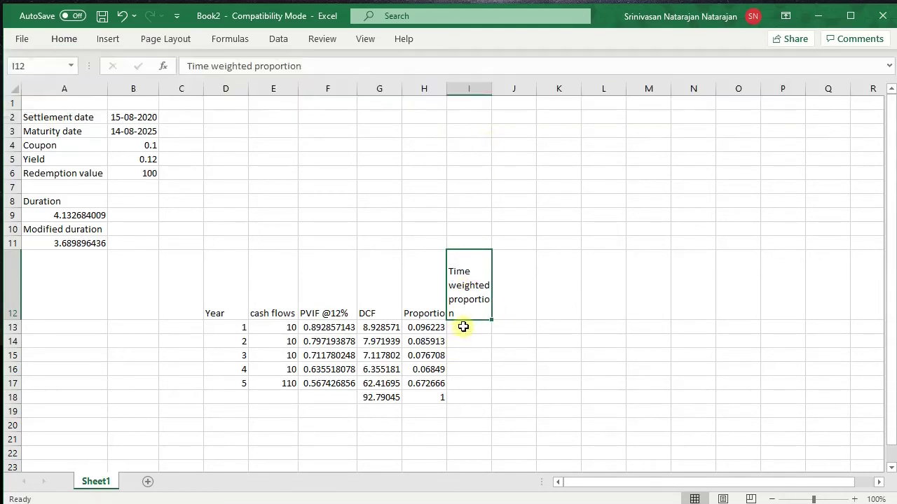
click(462, 329)
text(=)
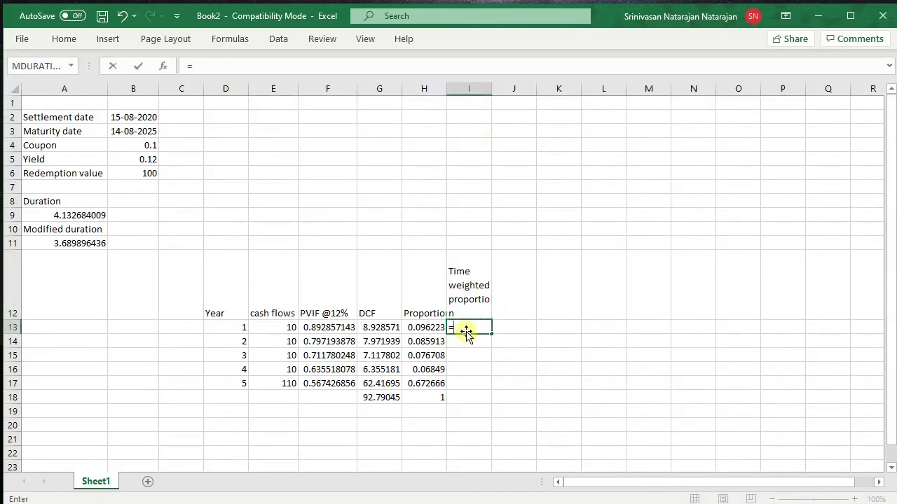
key(Left)
text(*)
key(Left)
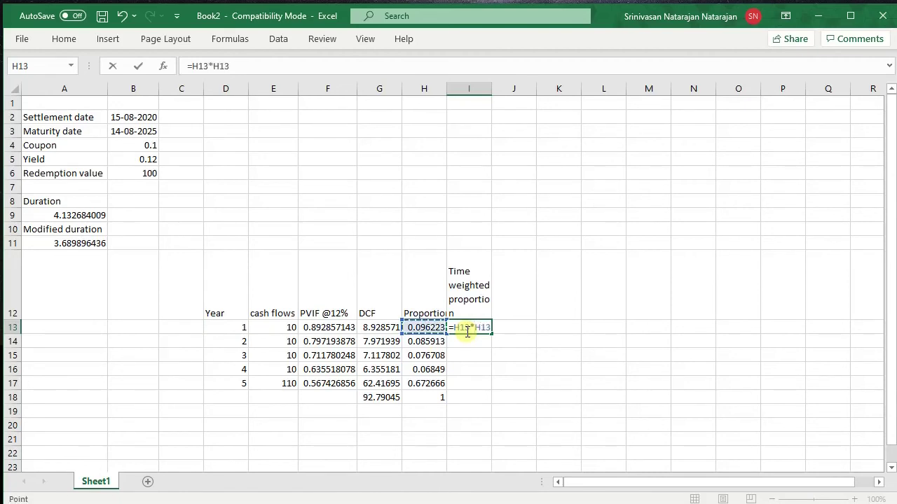
key(Left)
key(Left)
key(Left)
key(Left)
key(Return)
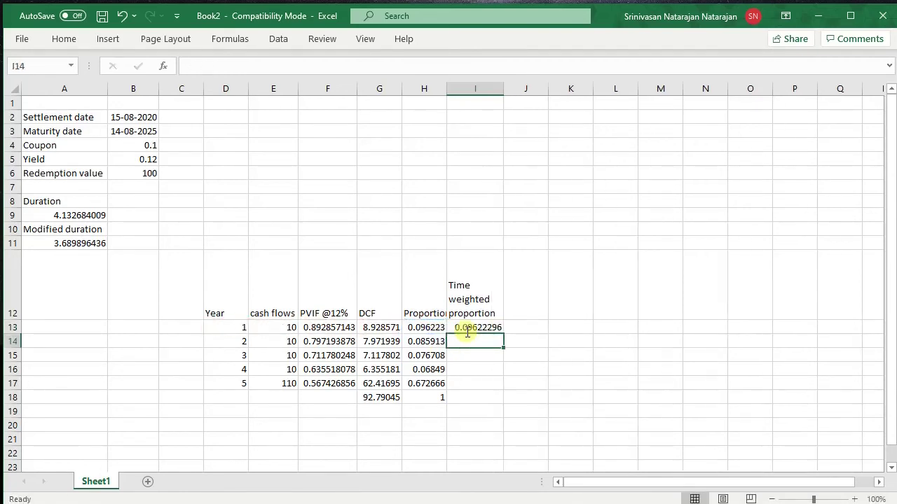
click(467, 328)
drag(503, 334, 503, 390)
Total the time weighted proportions I13:I17 in I18 by copying the SUM formula from H18, and compare it with the duration in A9
click(471, 398)
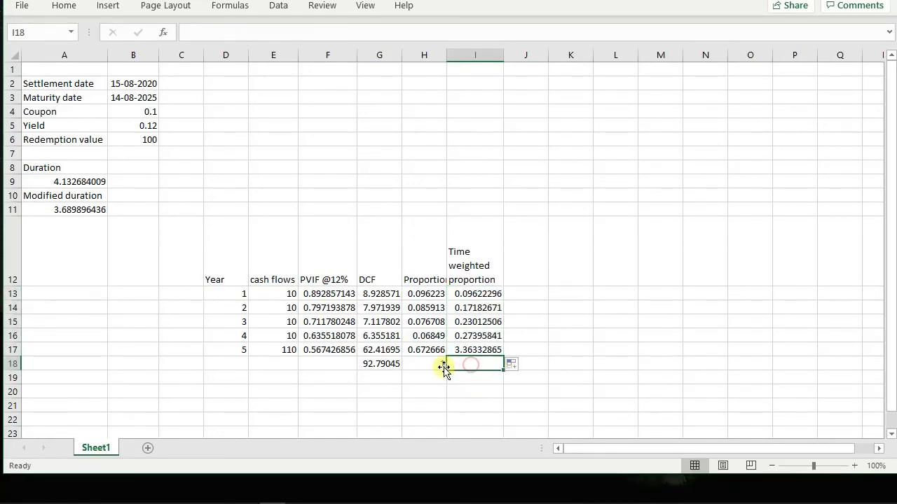
click(443, 368)
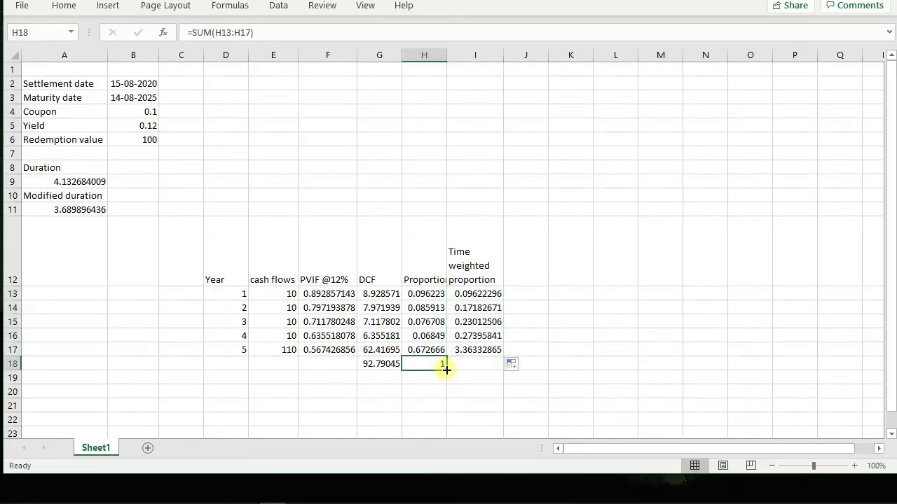
key(ctrl+c)
click(449, 367)
key(ctrl+v)
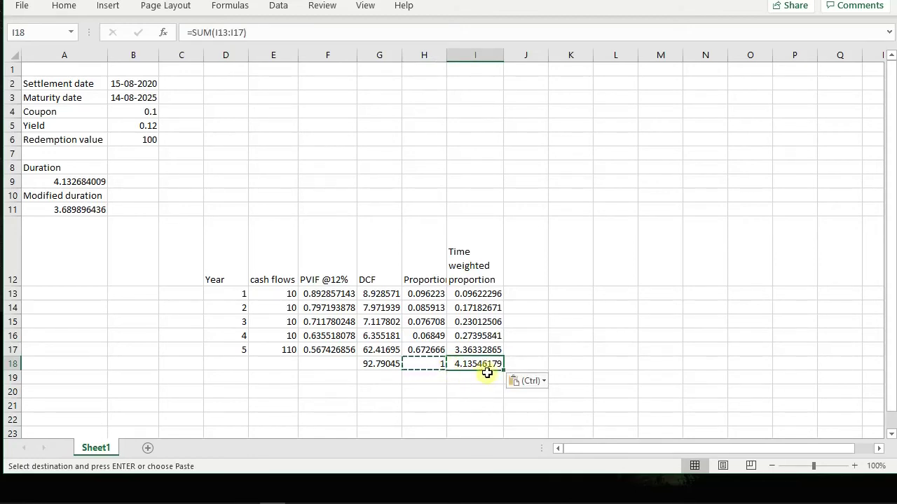
click(72, 181)
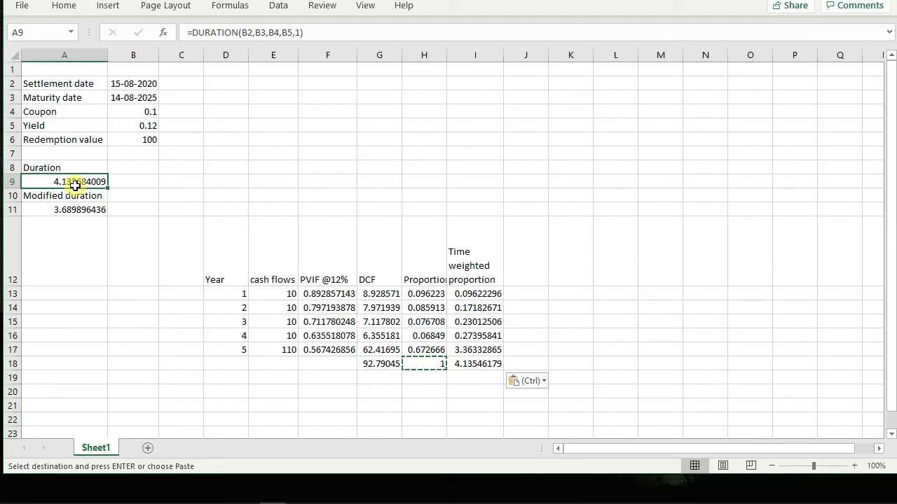
click(531, 274)
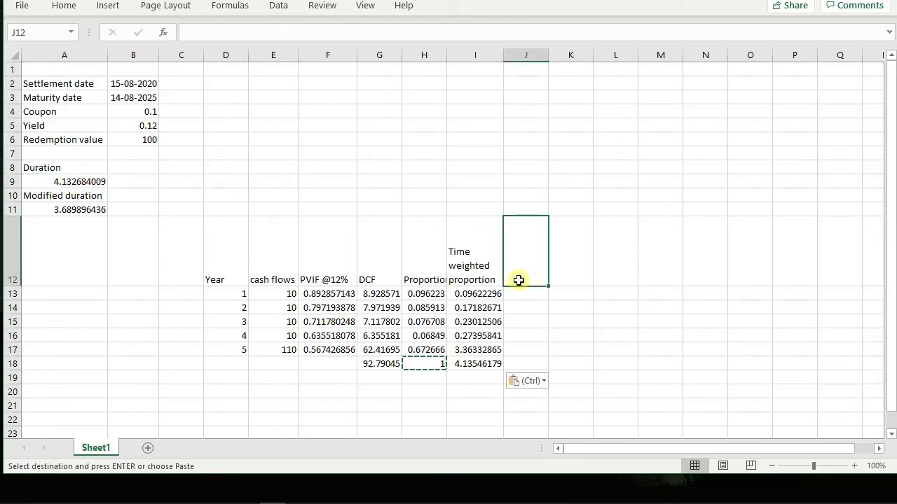
key(Escape)
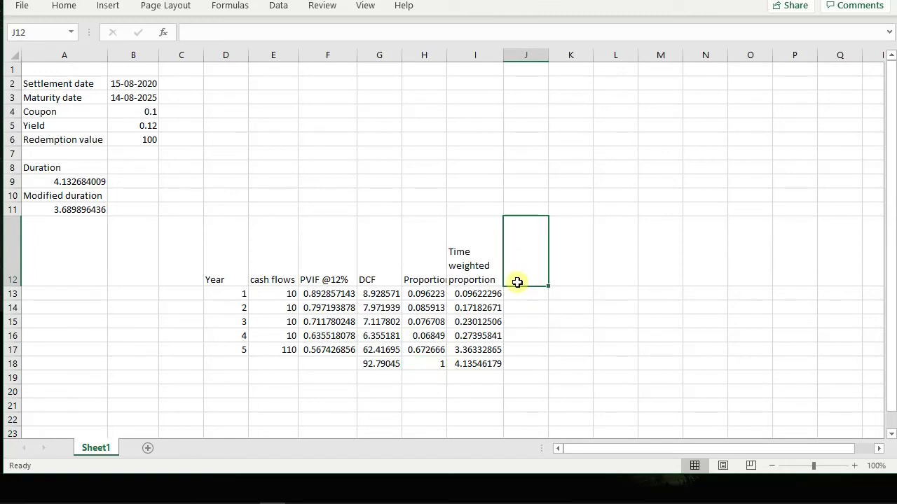